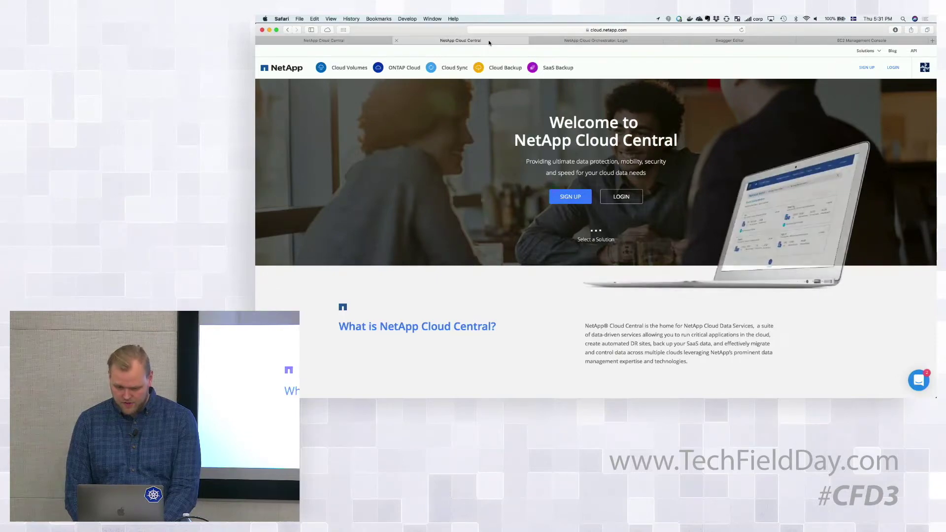
Bring up the Cloud Central welcome page and open the notes holding the AWS Marketplace and Cloud Volumes links
click(581, 40)
click(516, 39)
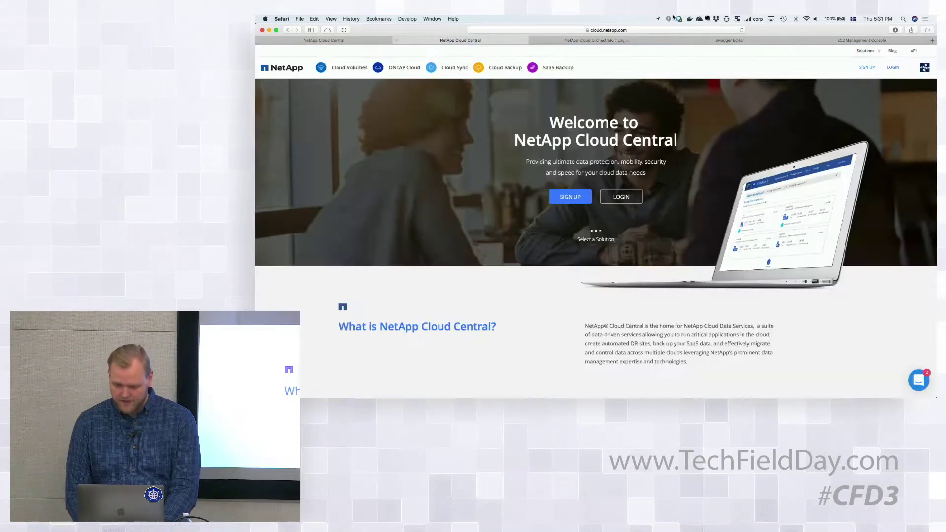
click(707, 18)
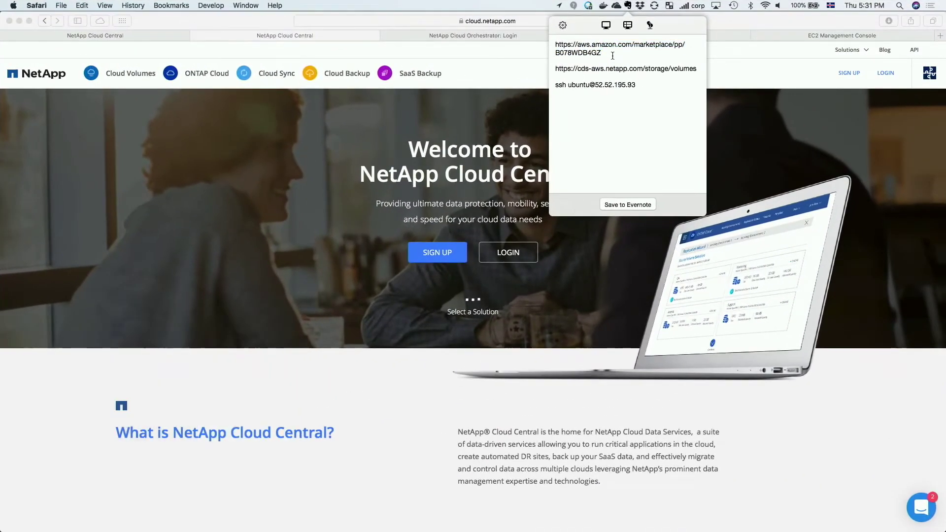
Load the NetApp NFS Hybrid service listing from the saved Marketplace link and follow it to Cloud Central sign-in
triple_click(589, 49)
key(super+c)
click(392, 26)
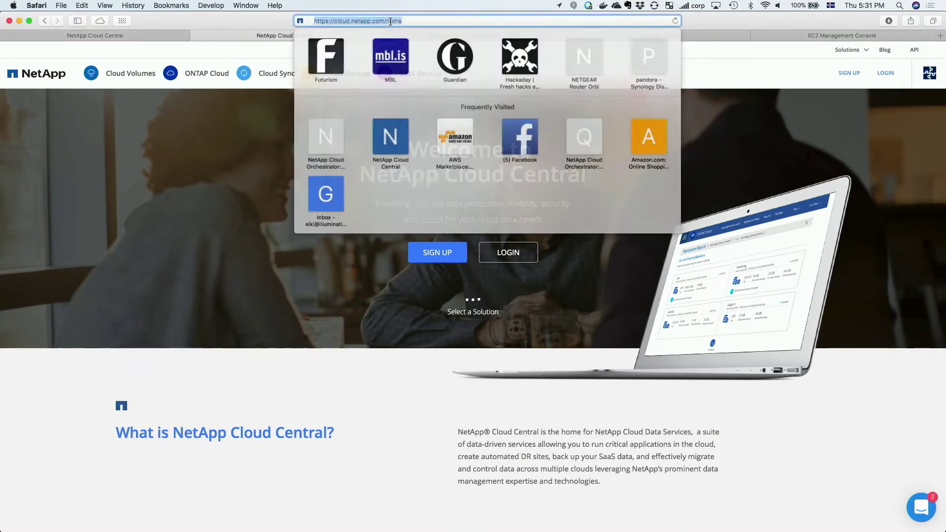
key(super+v)
key(Return)
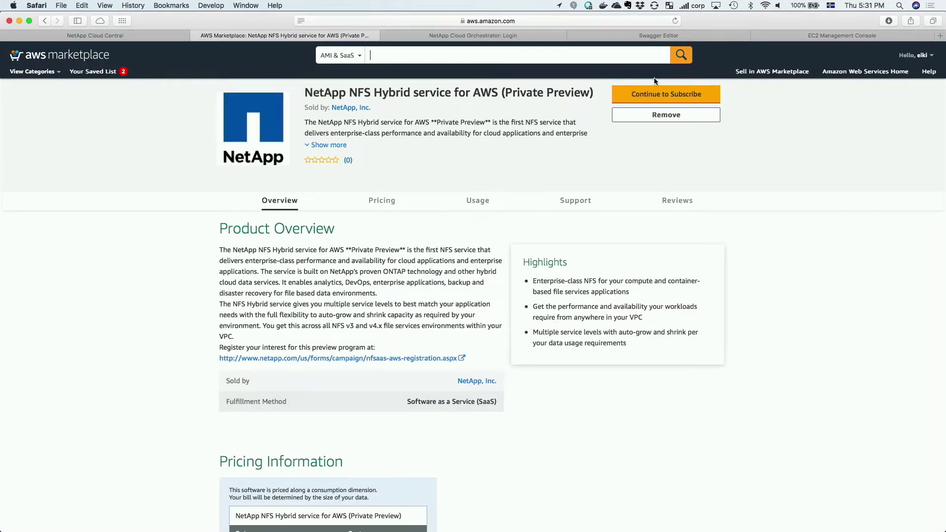
click(684, 94)
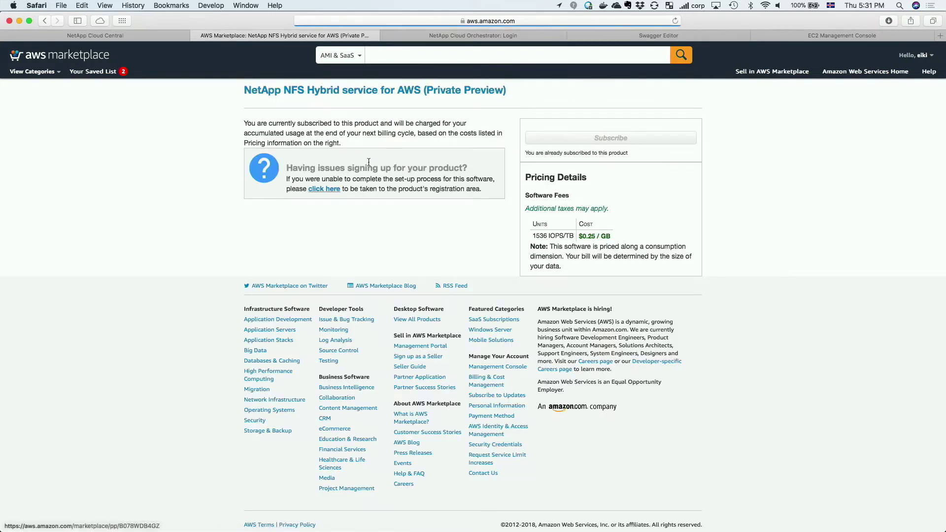
click(325, 188)
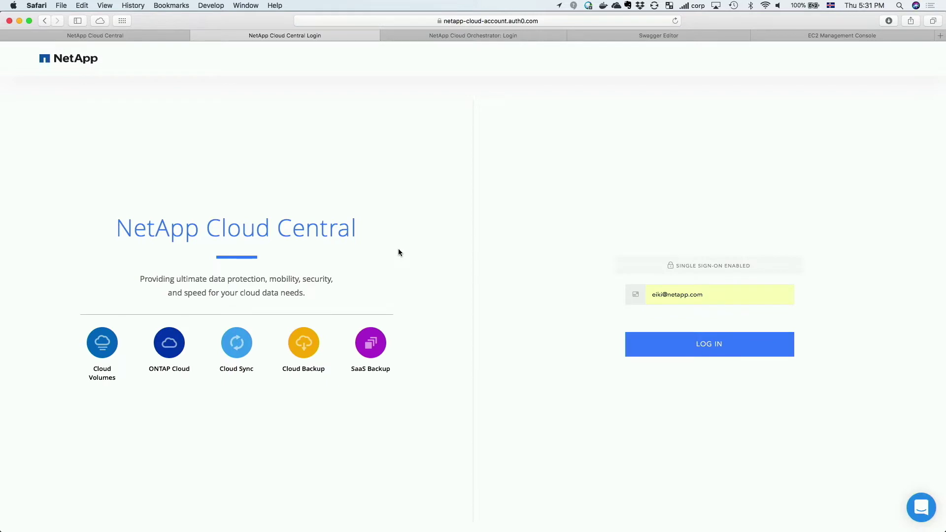
Log in to Cloud Central and open the Sync page showing the awsbroker broker
click(728, 348)
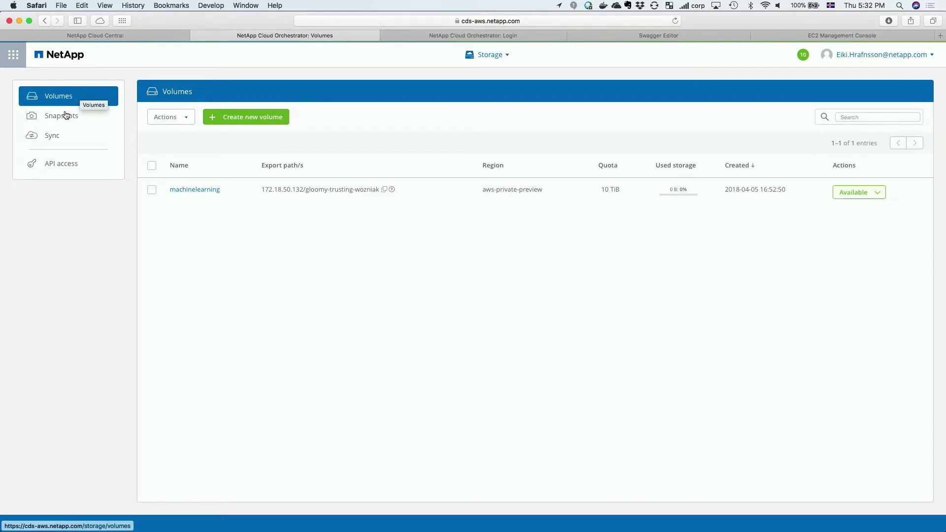
click(54, 140)
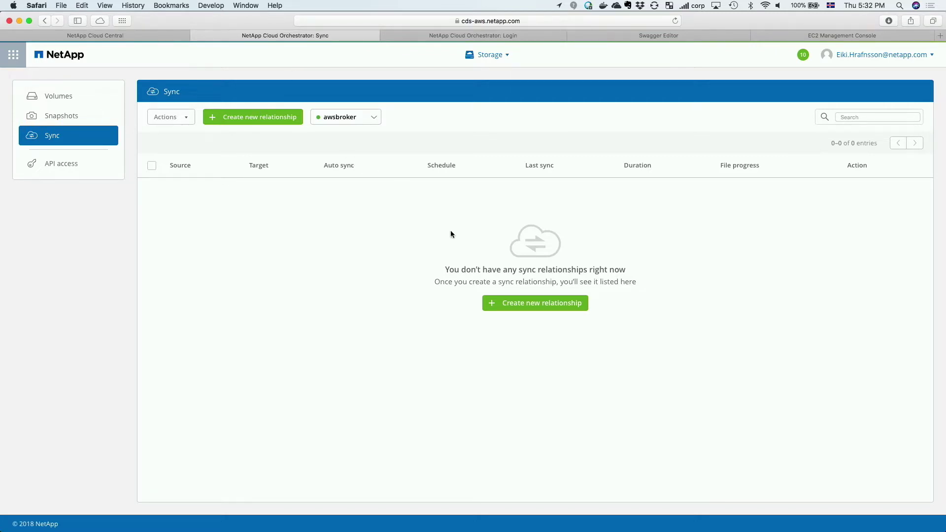
Launch Cloud Sync, choose S3 Bucket as the source, and switch to the Cloud Orchestrator login tab
click(14, 55)
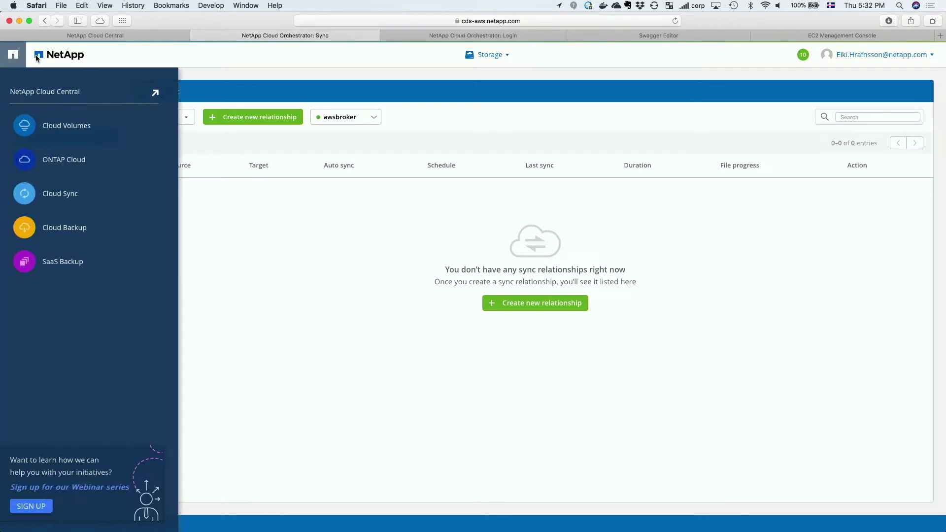
click(70, 194)
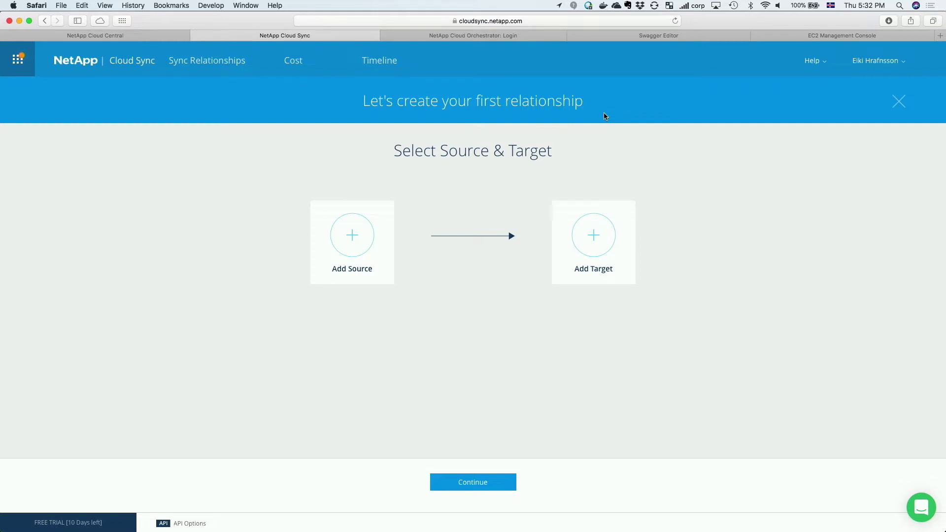
click(358, 257)
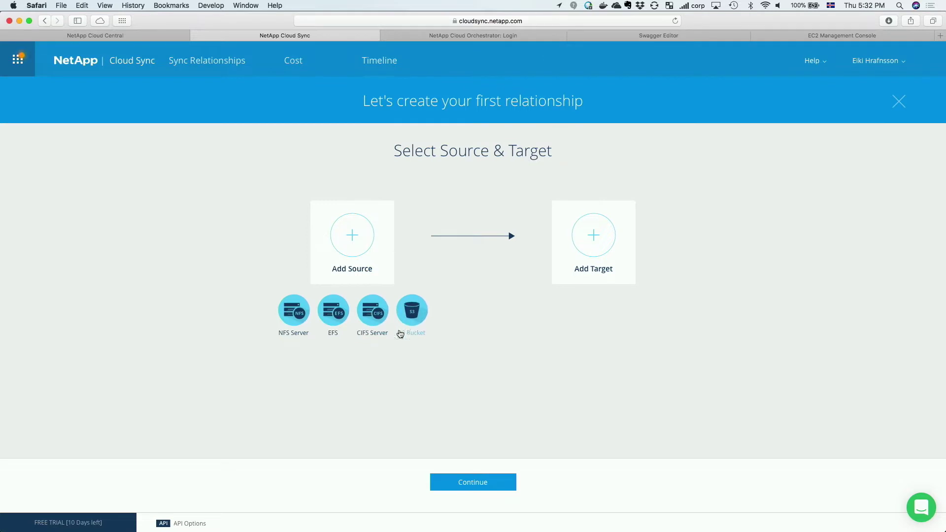
click(414, 321)
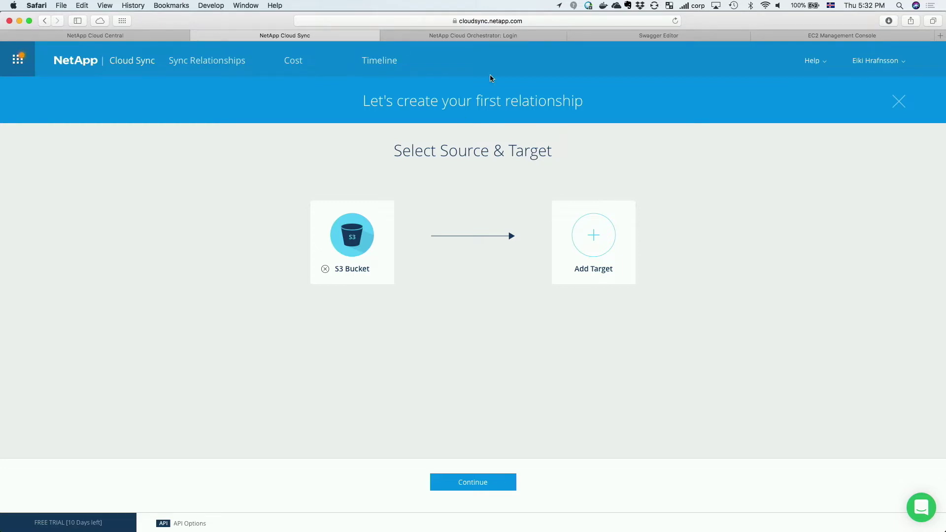
click(486, 36)
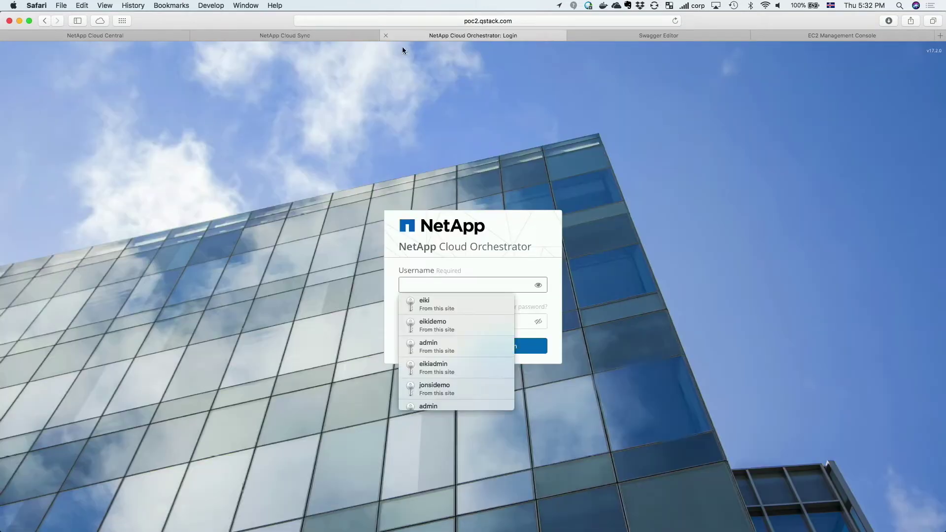
Back in Cloud Sync, set NFS Server as the target and continue to data broker selection
click(356, 38)
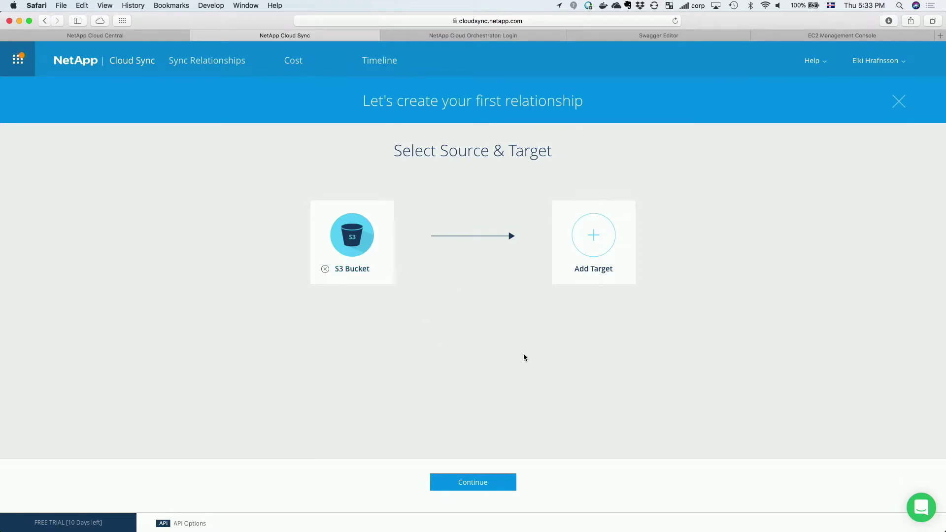
mouse_move(591, 247)
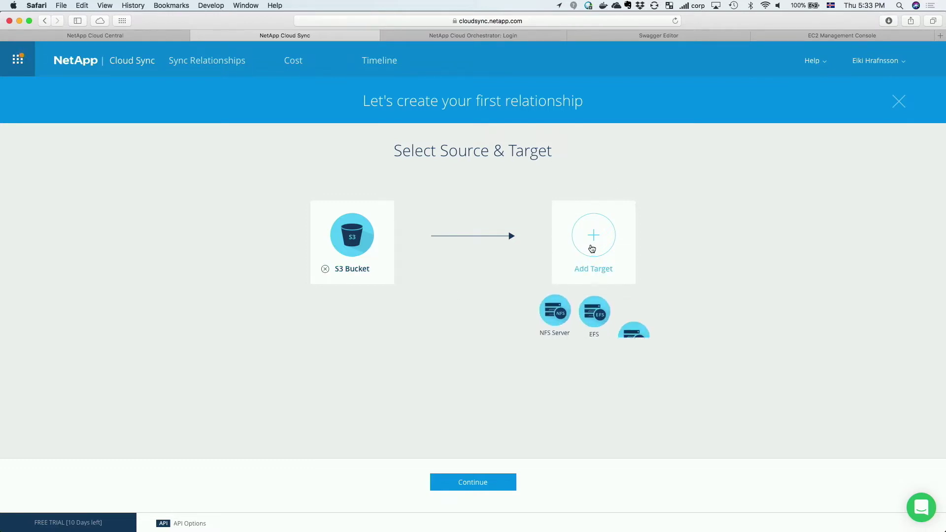
click(555, 311)
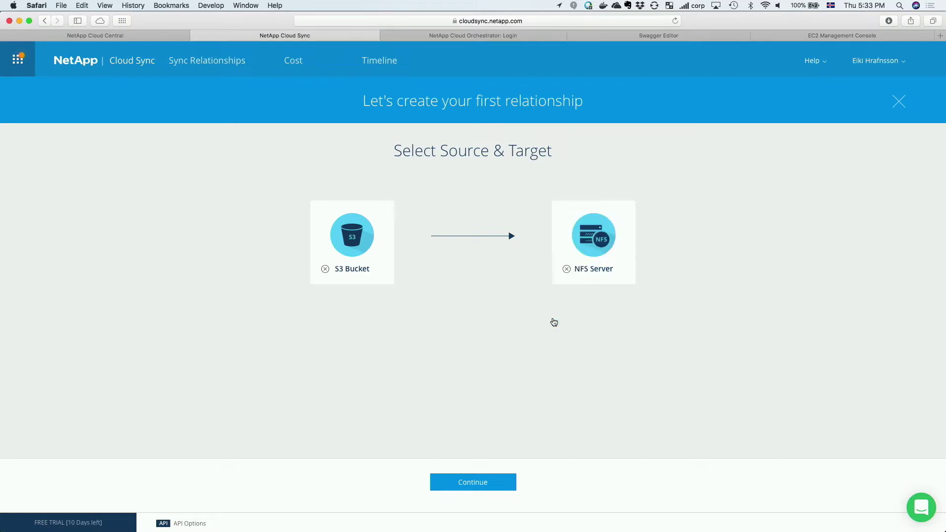
click(473, 484)
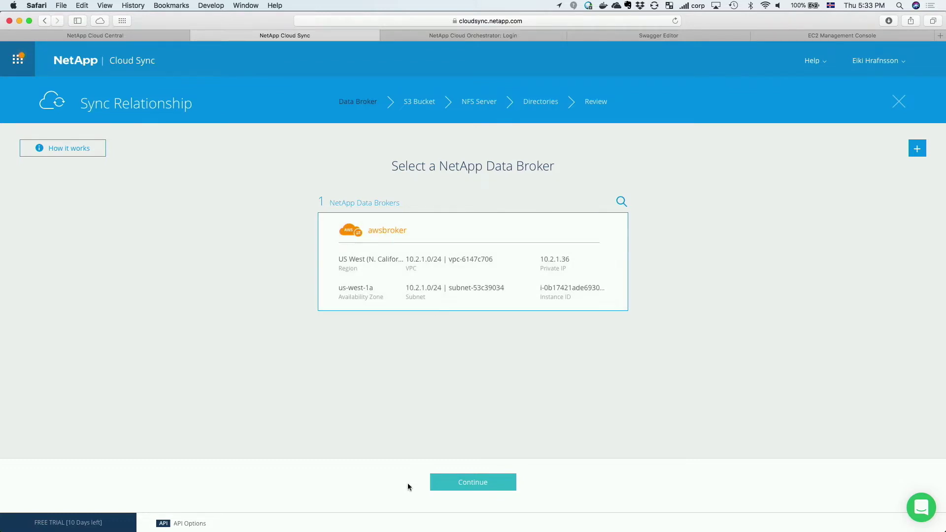
Keep awsbroker, search 'eiki' and select the eiki-bucket (us-west-1) as the source bucket
click(483, 481)
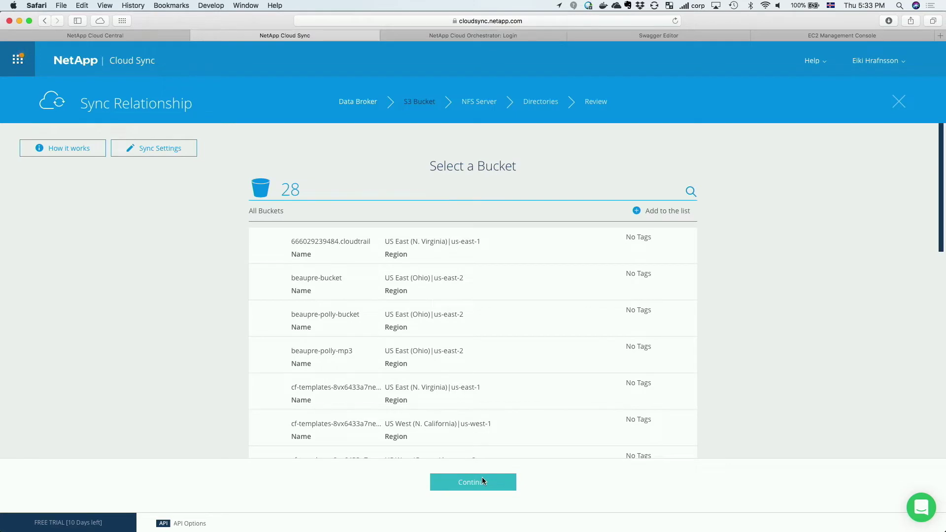
click(690, 192)
text(eiki)
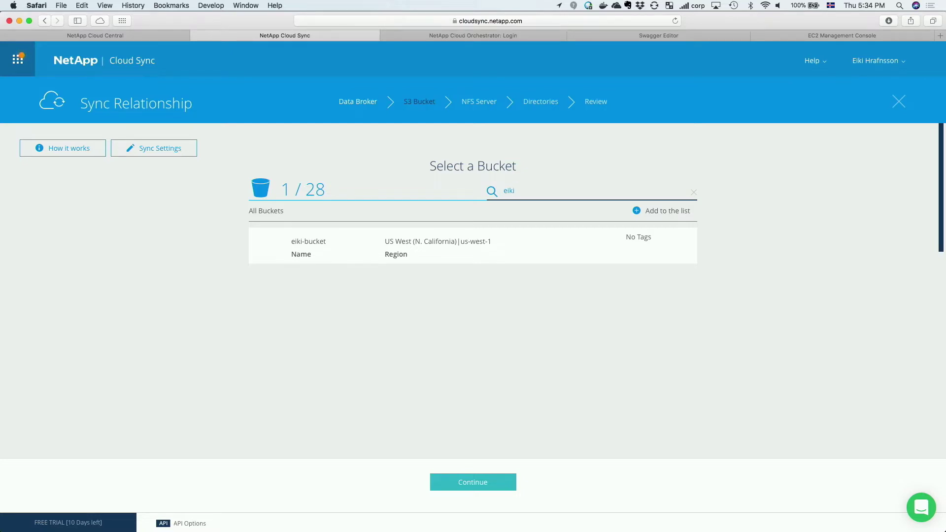
click(316, 246)
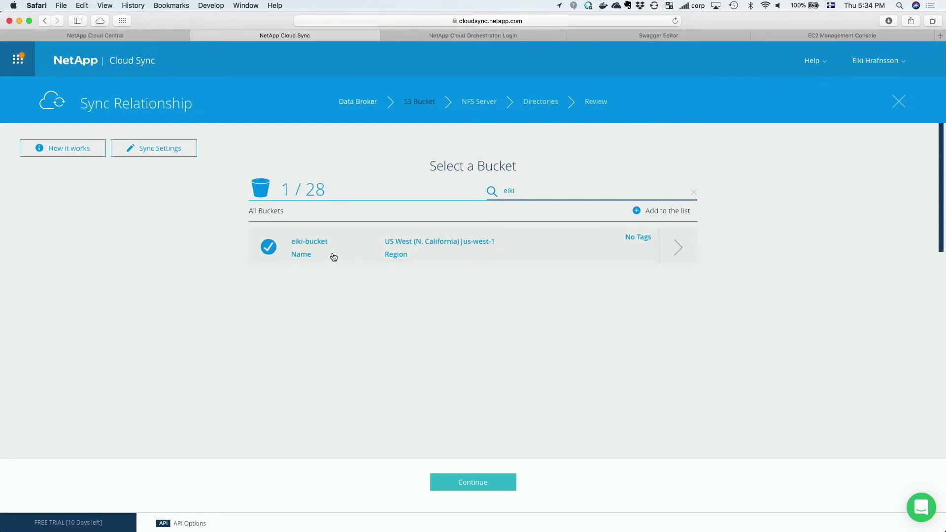
click(484, 485)
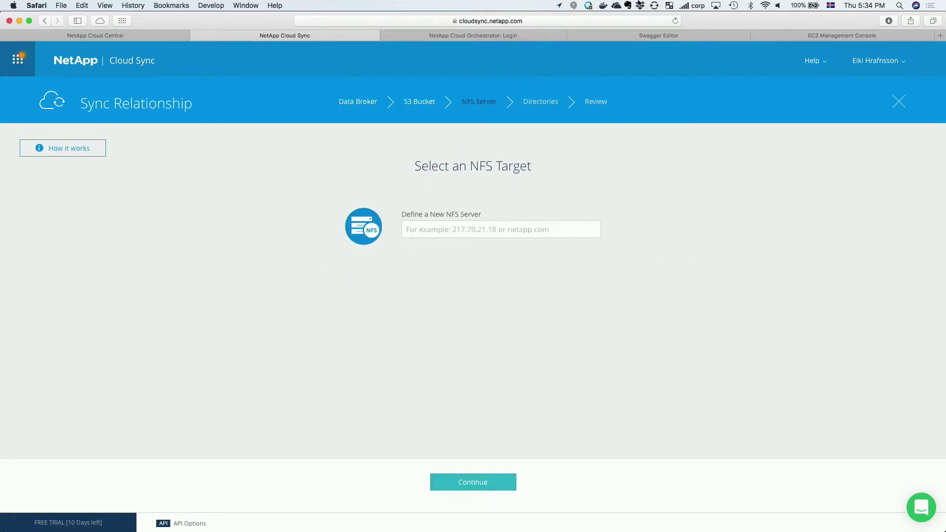
Reload the AWS Marketplace listing, follow its registration link and sign in to Cloud Orchestrator with the saved account
click(540, 39)
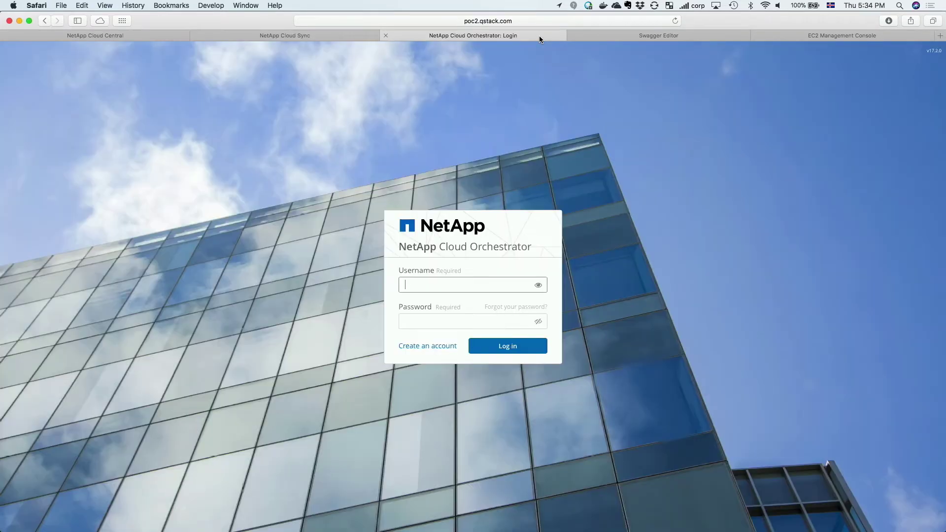
click(561, 21)
text(https://aws.amazon.com/marketplace/pp/B078WDB4GZ)
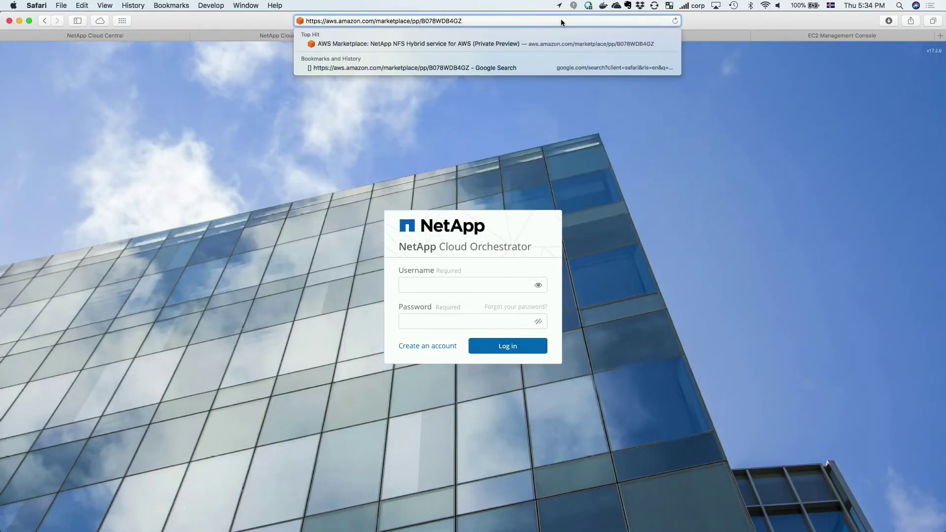
key(Return)
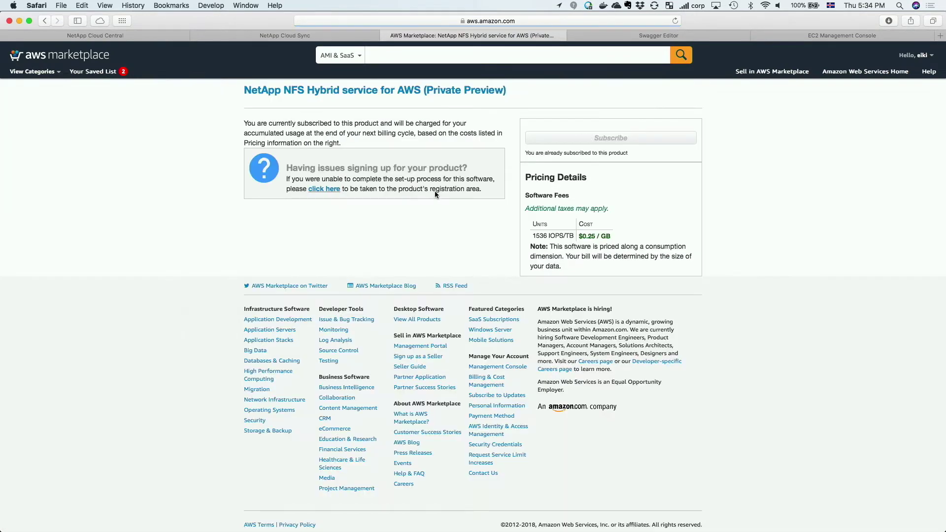
click(327, 190)
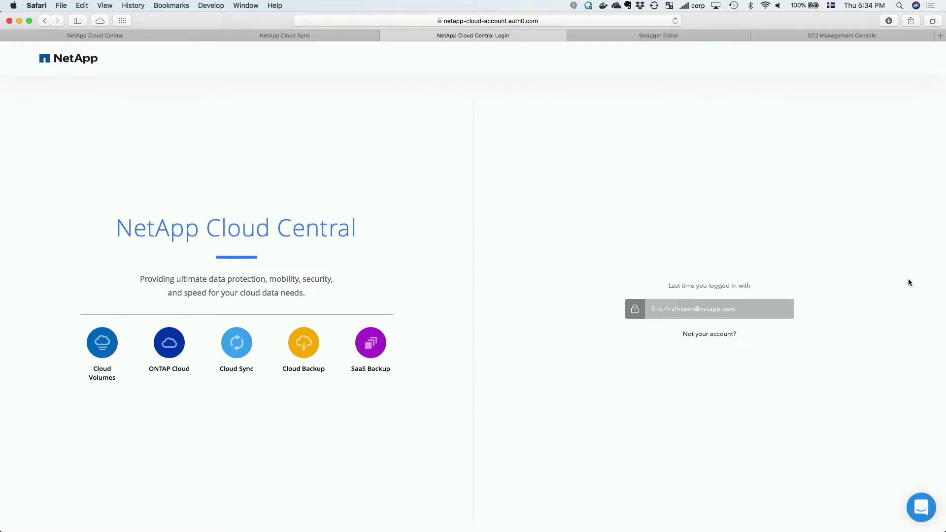
click(746, 309)
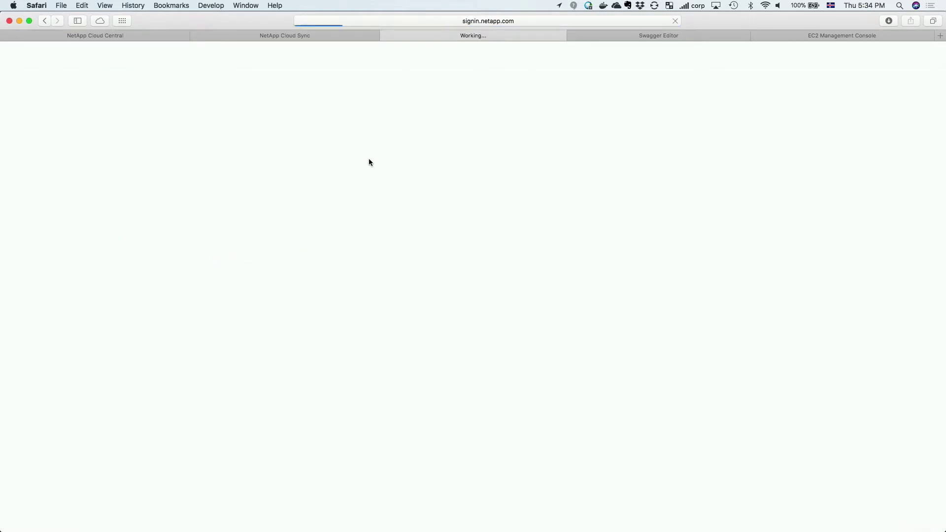
click(285, 36)
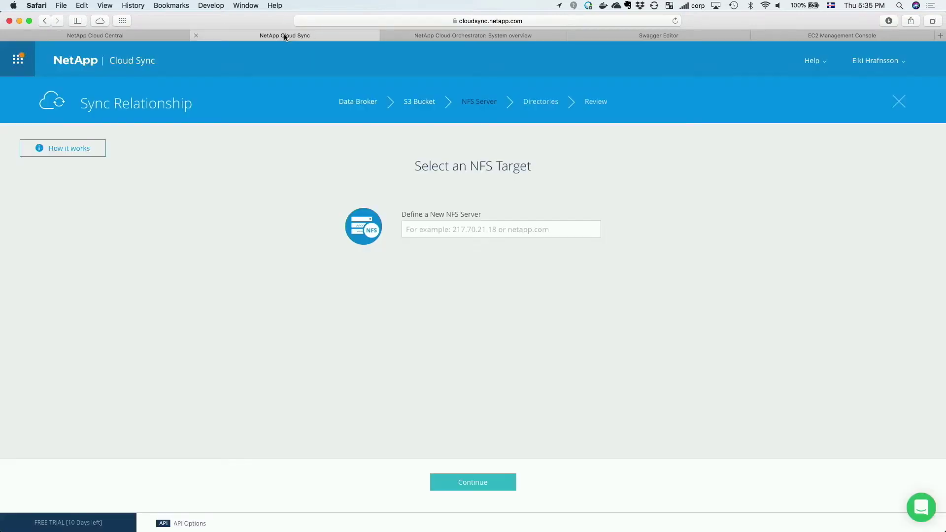
Copy the machinelearning volume's mount command for 172.18.50.132:/gloomy-trusting-wozniak from its mount instructions
click(446, 37)
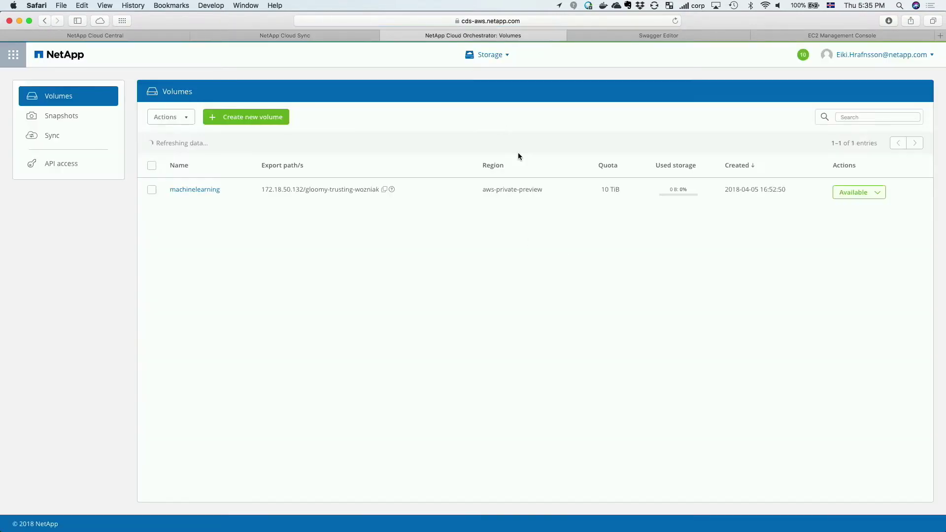
click(391, 189)
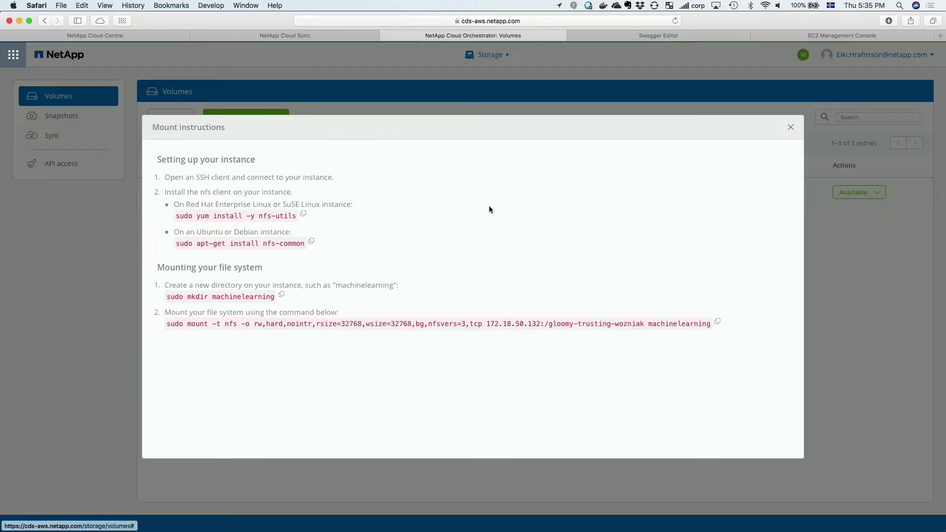
drag(539, 325, 485, 326)
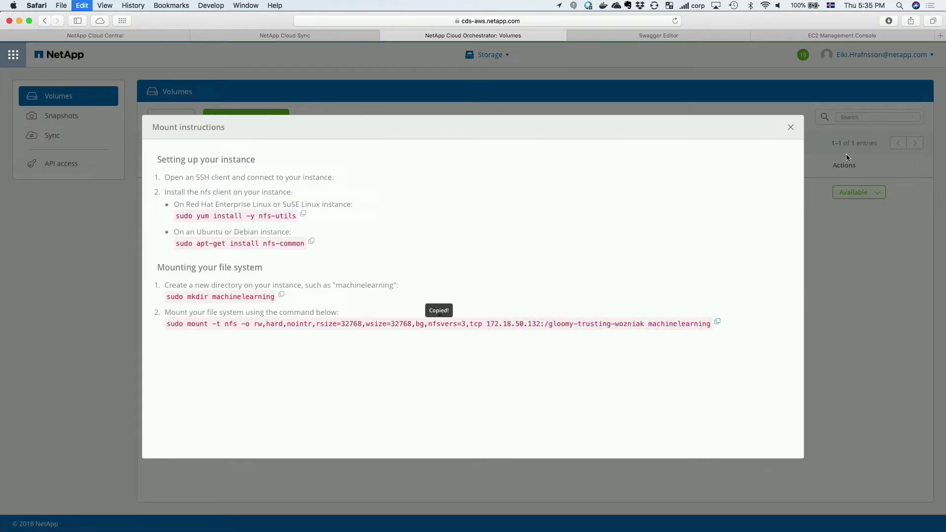
click(790, 129)
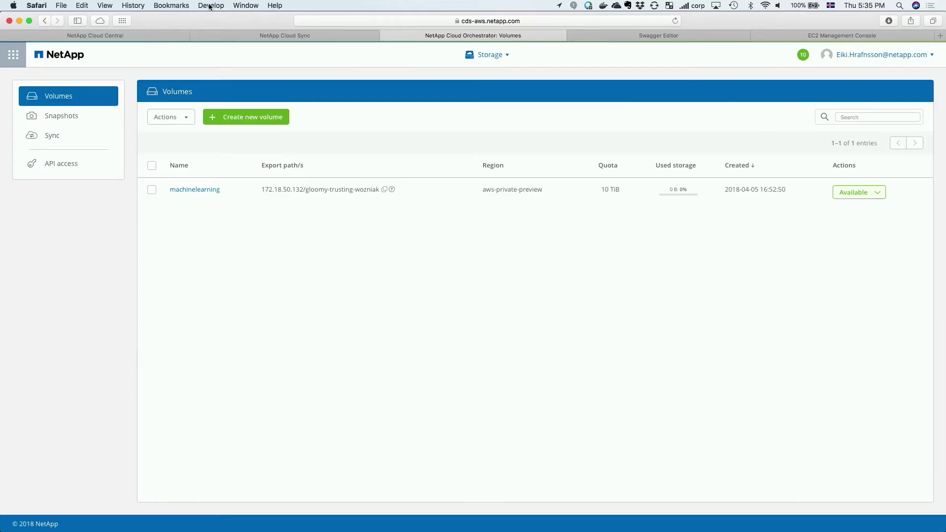
click(268, 37)
Enter 172.18.50.132 as the NFS server by pasting the mount command and trimming it to the IP
click(479, 230)
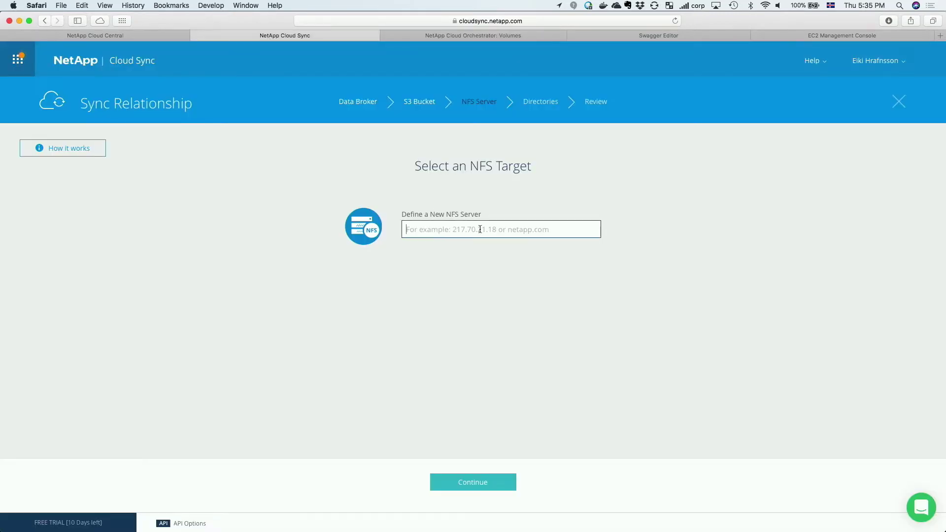
text(172.18.50.132:/gloomy-trusting-wozniak machinelearning)
drag(449, 229, 819, 226)
key(BackSpace)
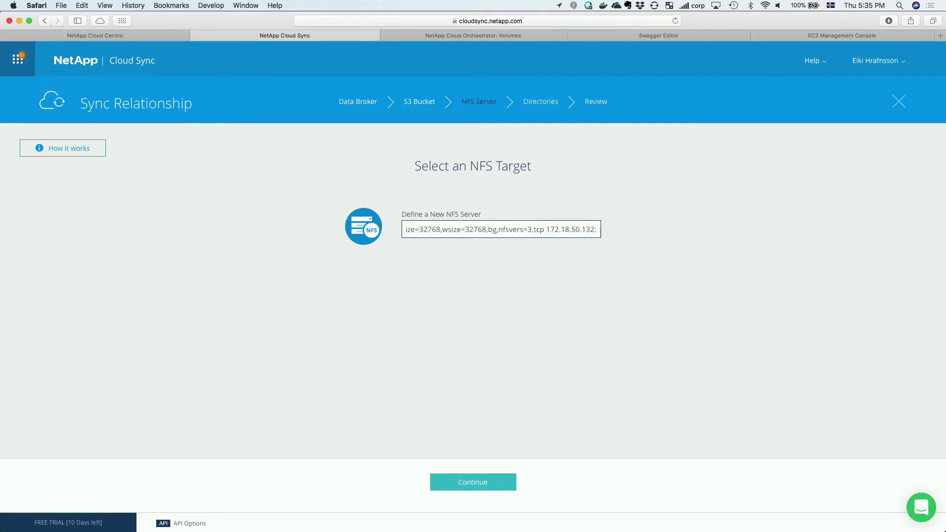
drag(547, 229, 403, 230)
key(BackSpace)
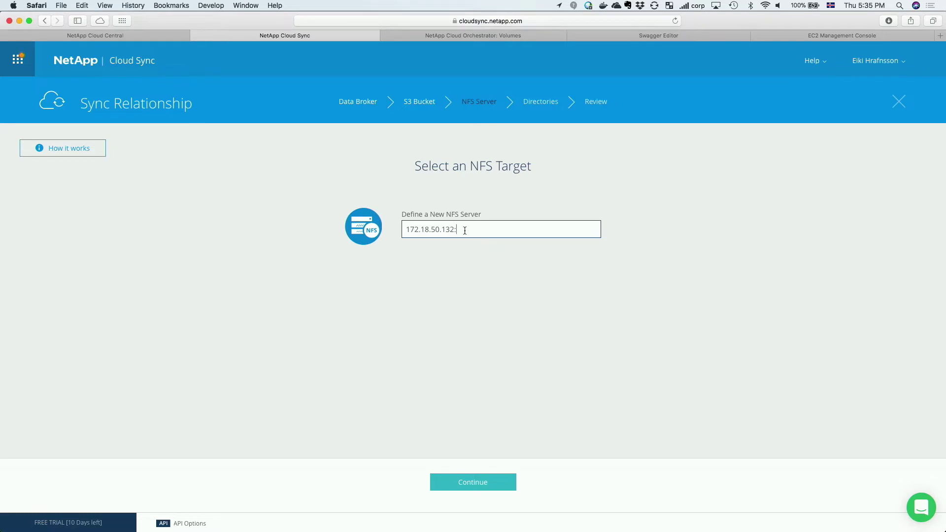
click(516, 312)
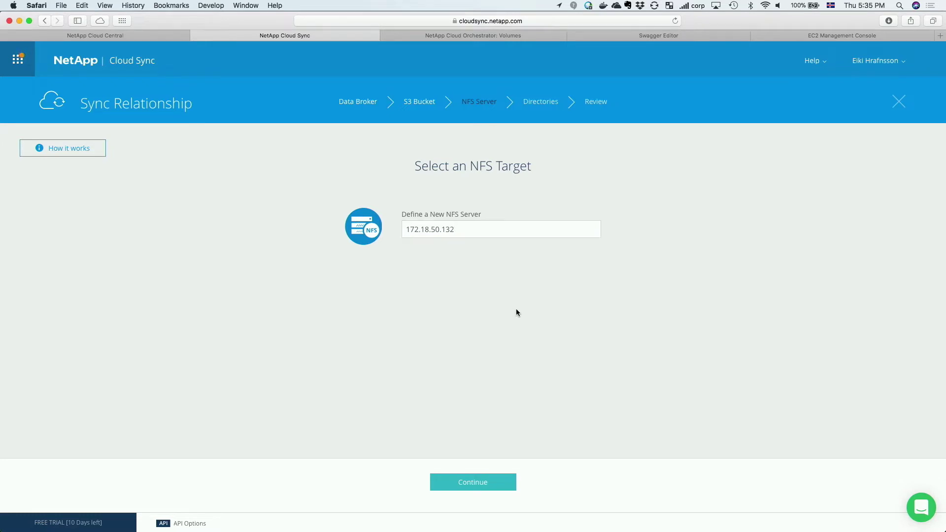
Choose /gloomy-trusting-wozniak as the target directory and proceed to the review
click(485, 481)
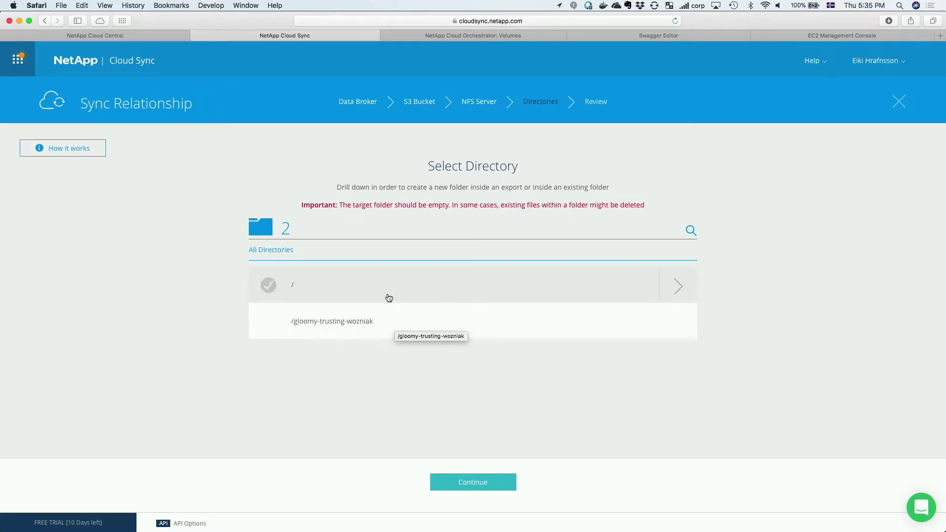
click(353, 328)
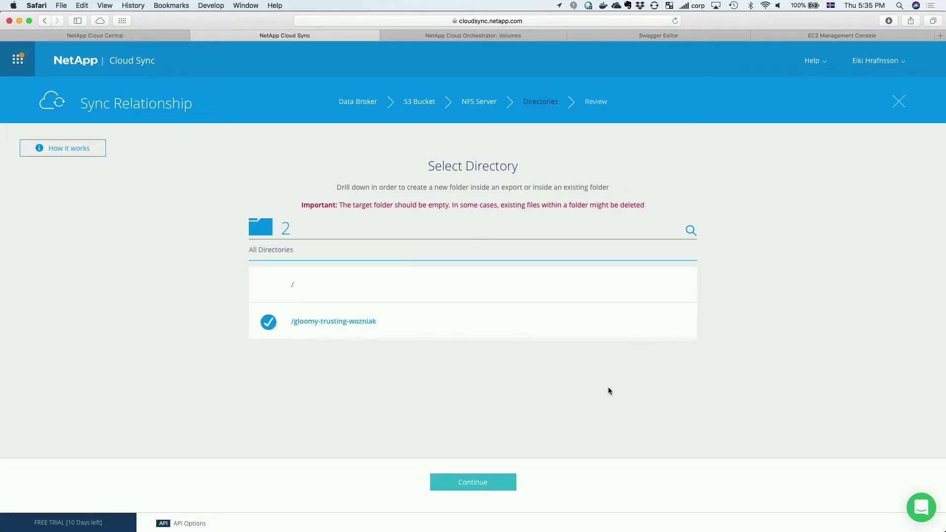
click(489, 480)
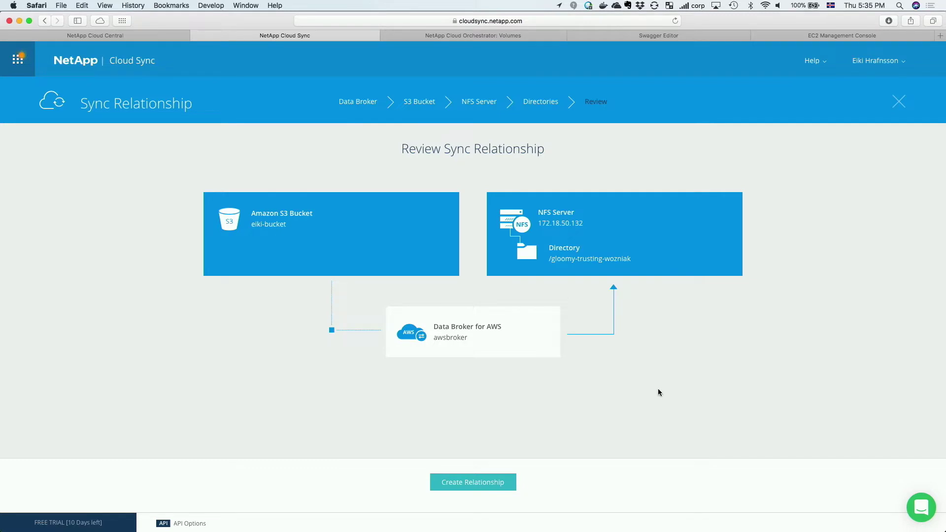
Create the eiki-bucket to /gloomy-trusting-wozniak relationship and watch its progress reach 99%
click(486, 481)
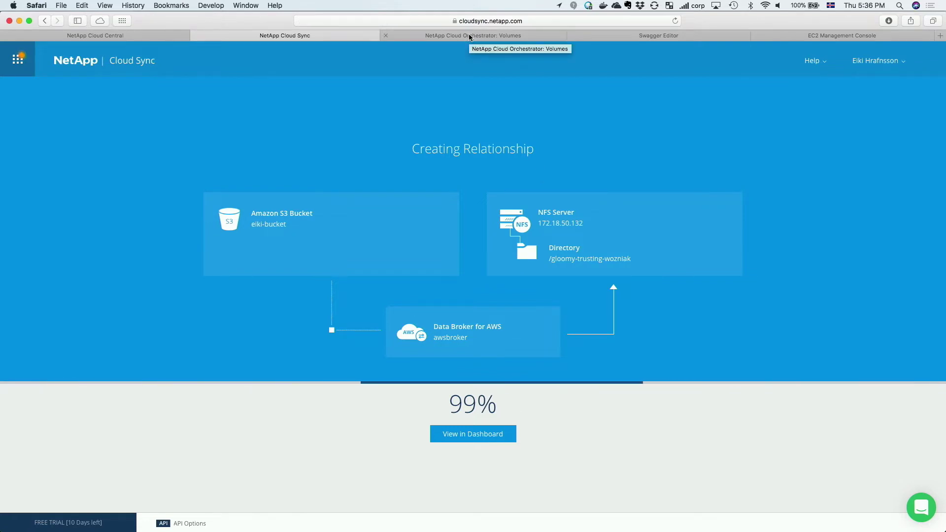
click(491, 37)
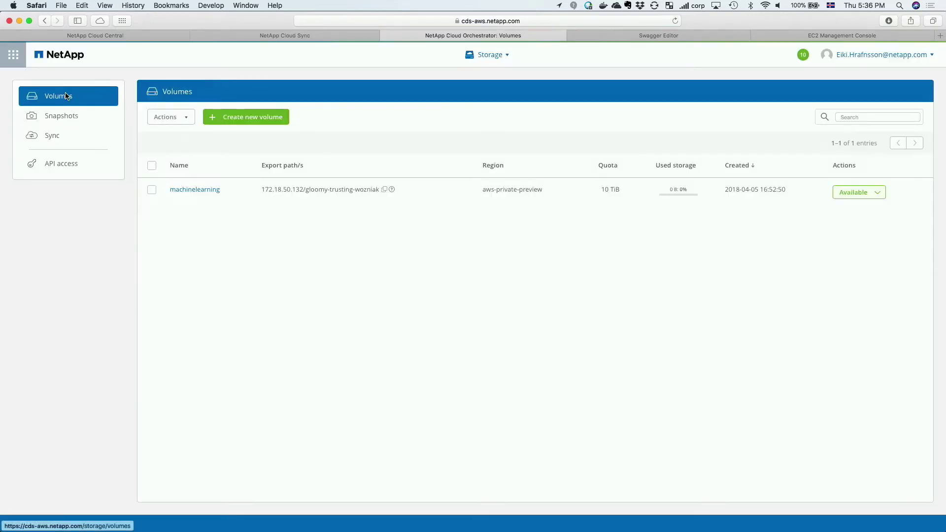
click(318, 37)
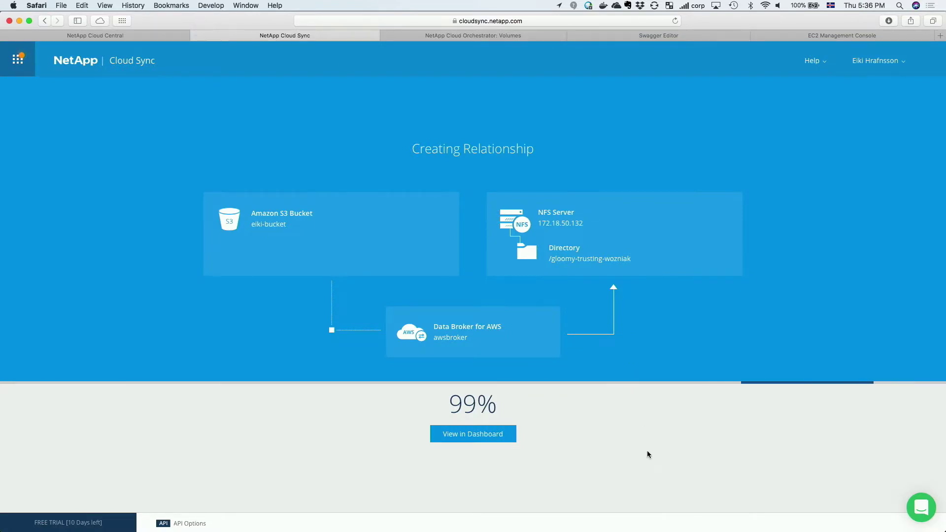
List ~/machinelearning in iTerm2 to confirm the synced hot-dog-not-hot-dog-images folder appears
key(super+Tab)
key(super+Tab)
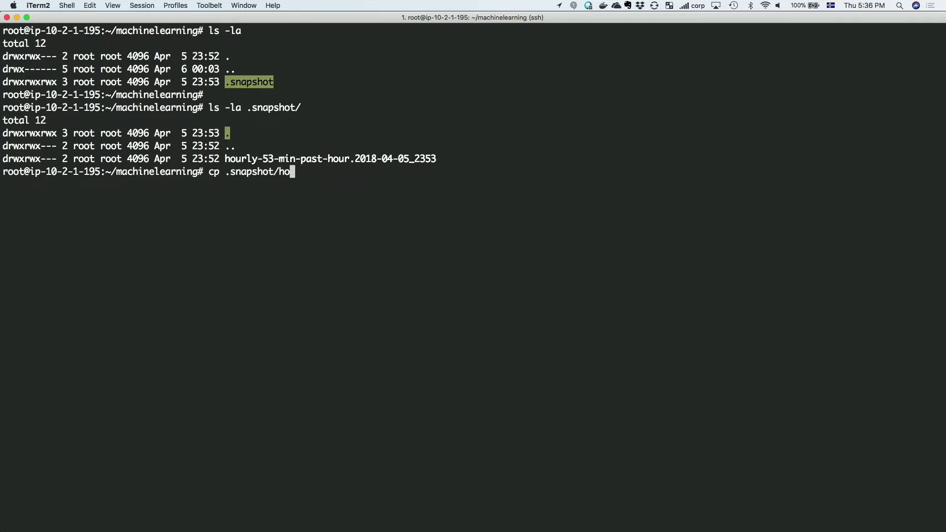
text(ls)
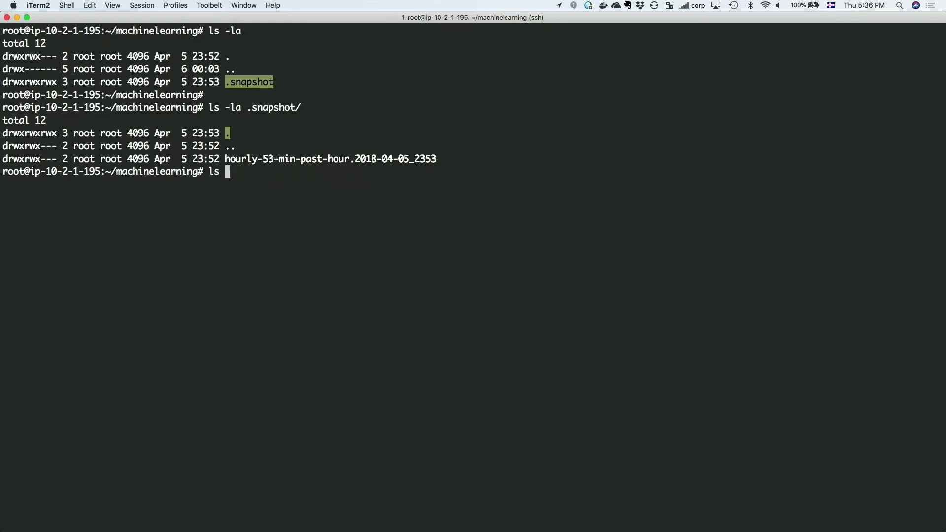
key(Return)
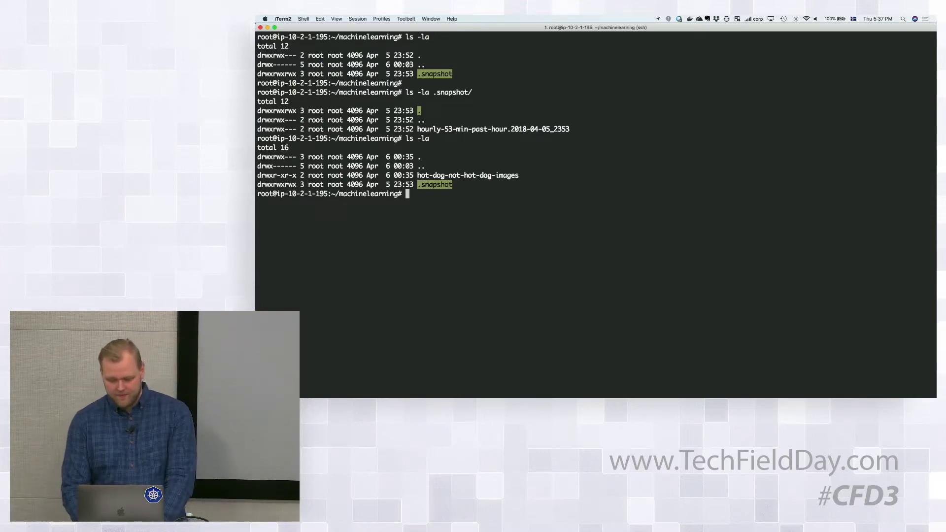
List hot-dog-not-hot-dog-images with ls -la, showing the food_c101 and food_test_c101 .h5 files
key(super+Tab)
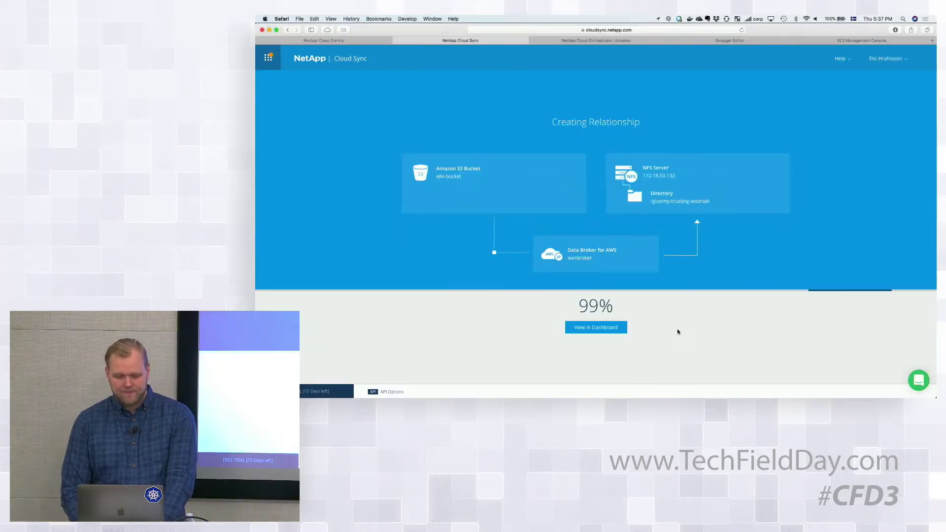
key(super+Tab)
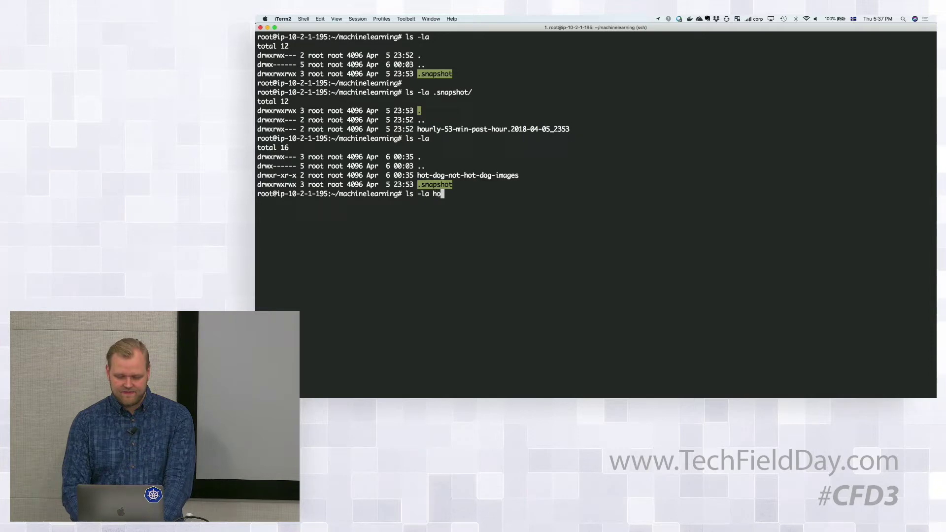
text(ls -la ho)
key(Tab)
key(Return)
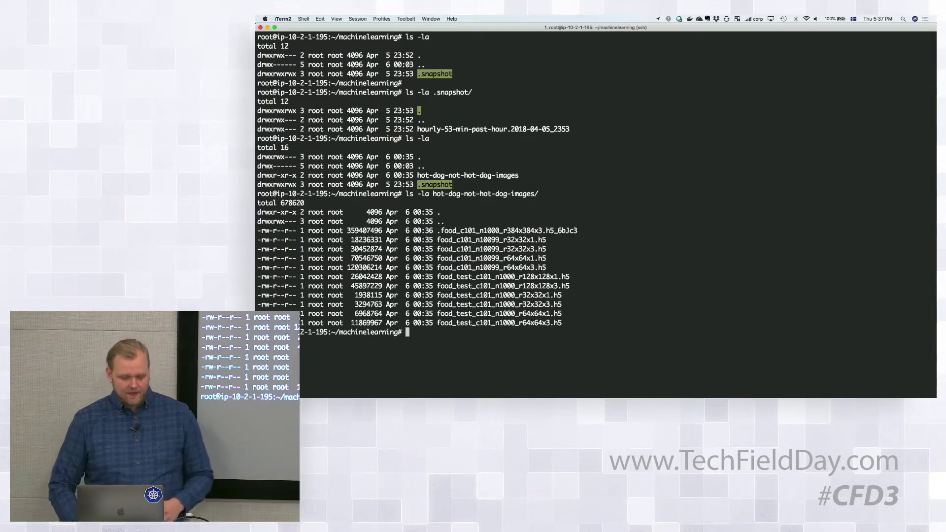
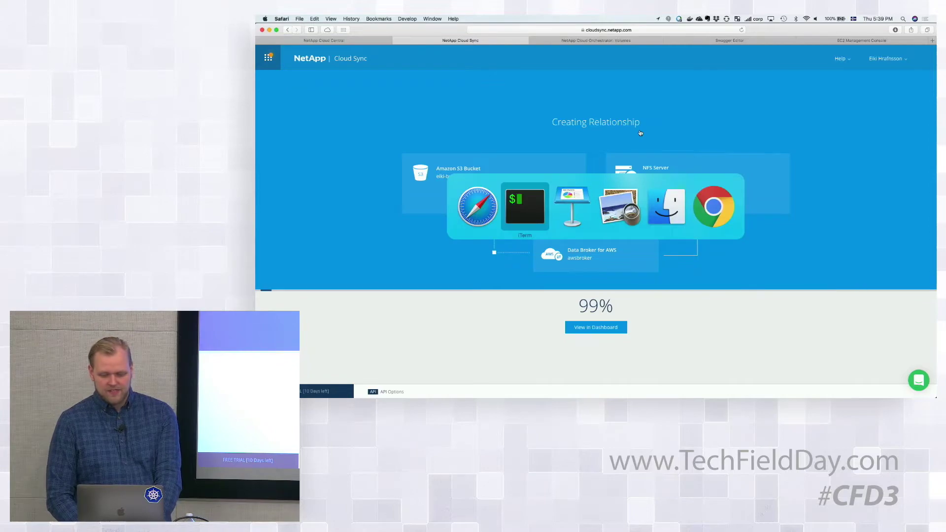
List the machinelearning volume's contents in detail with ls -la
text(ls)
key(BackSpace)
key(BackSpace)
key(BackSpace)
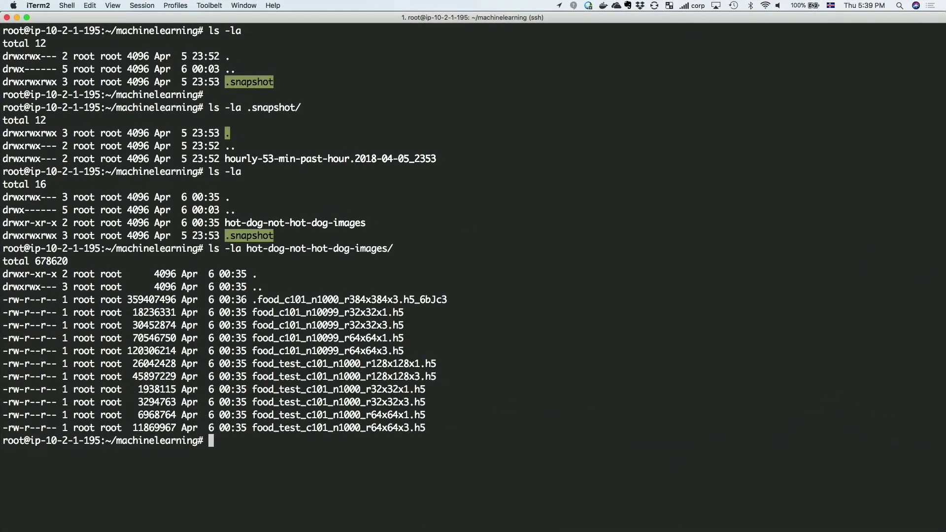
text(ls -la)
key(Return)
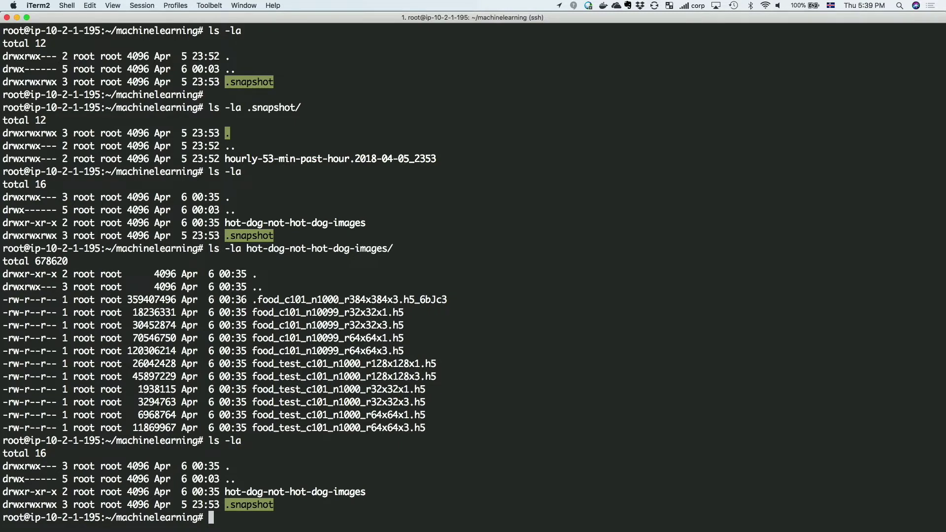
List hot-dog-not-hot-dog-images with ls -lah, showing 663M total, and switch back to Safari
text(ls -la h)
key(Tab)
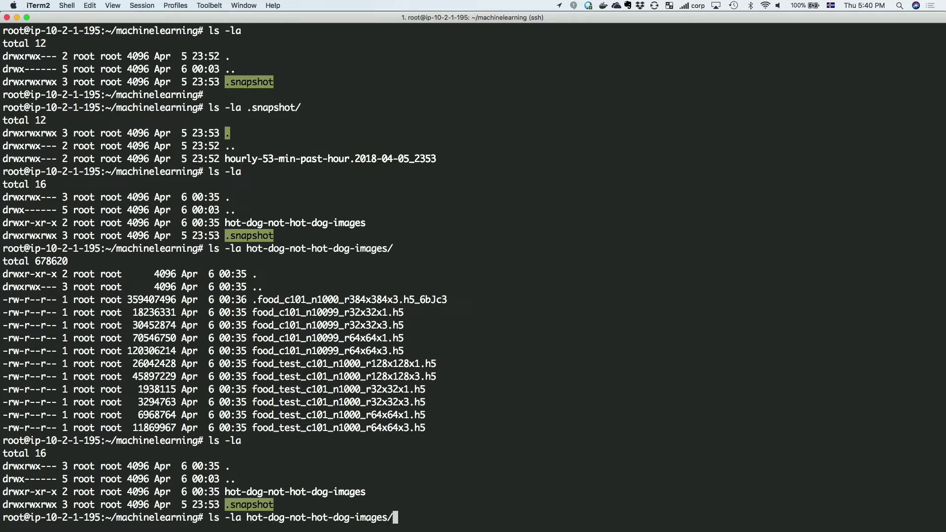
key(ctrl+a)
key(Right)
key(Right)
key(Right)
key(Right)
key(Right)
key(Right)
key(Right)
key(Right)
key(Left)
key(Left)
text(h)
key(Return)
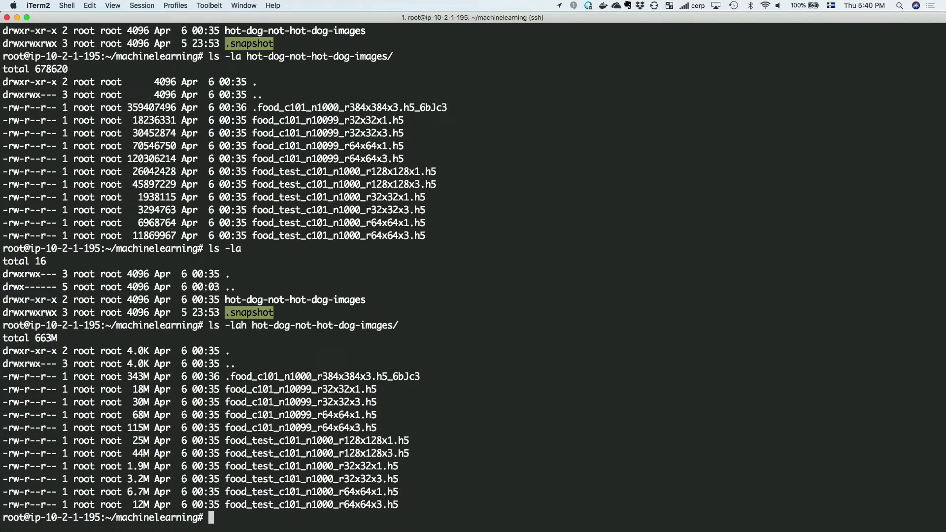
key(super+Tab)
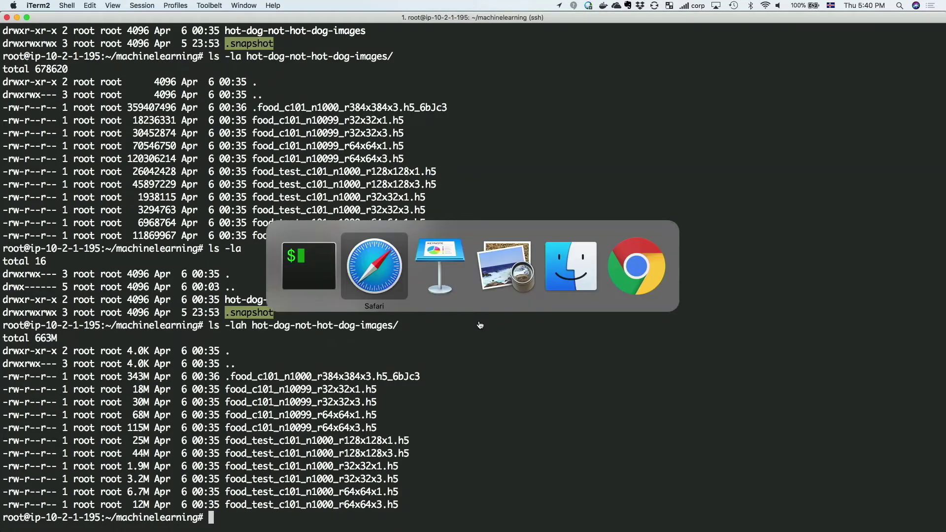
Check the machinelearning volume's Created date in the Volumes list, then go to NetApp Cloud Central
click(382, 267)
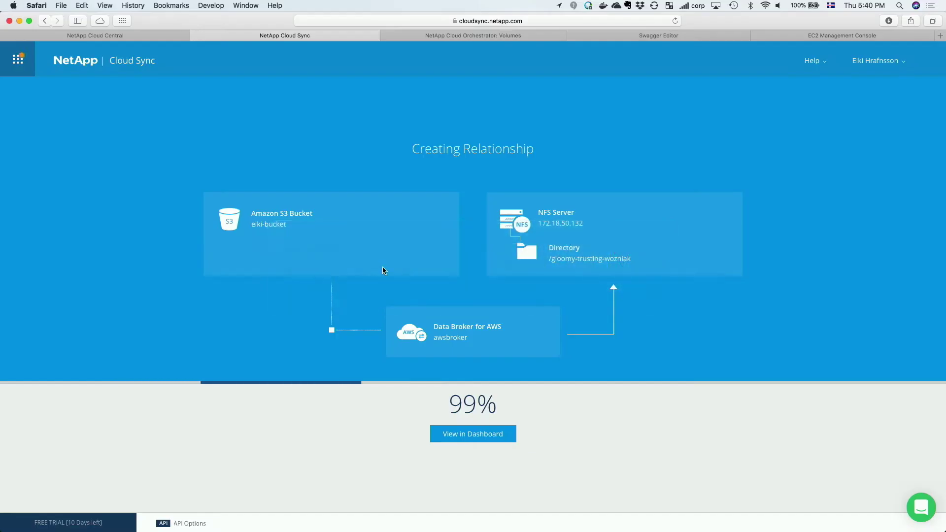
click(470, 38)
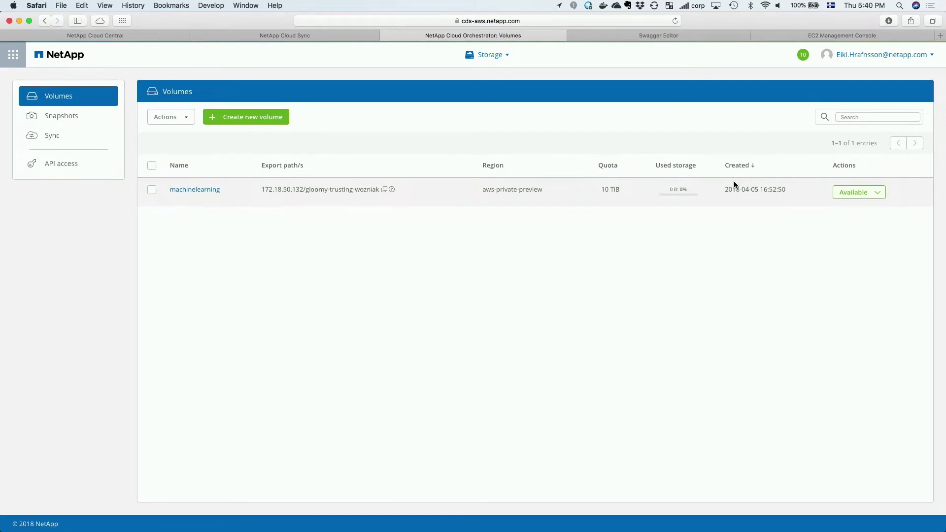
mouse_move(734, 183)
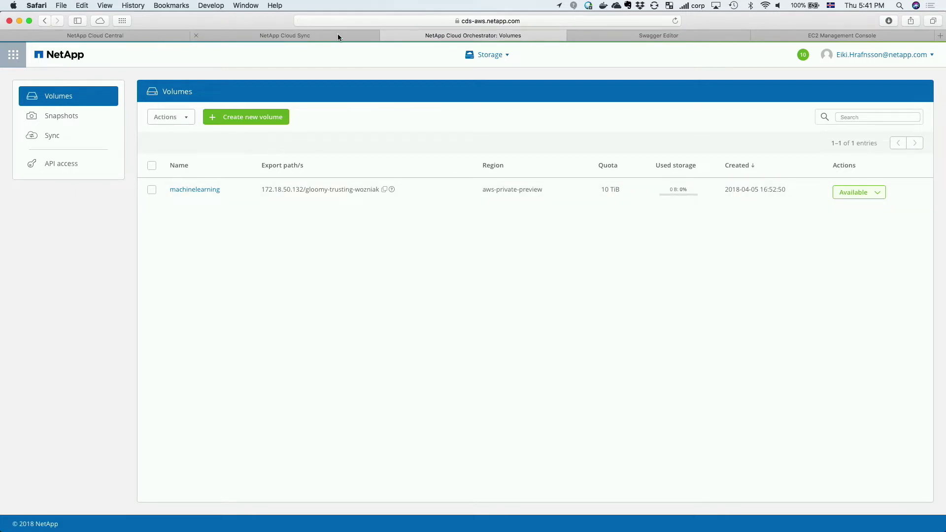
click(147, 37)
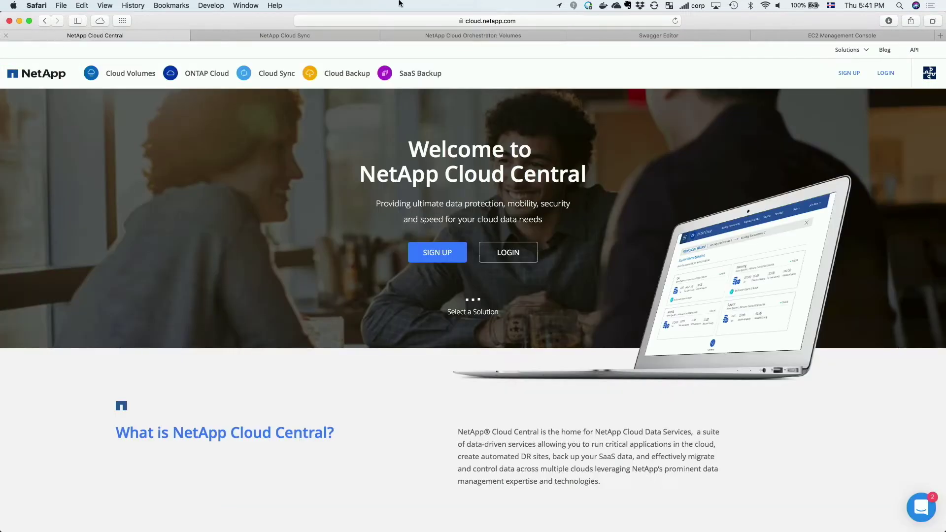
Load poc2.qstack.com and log in using the saved autofill credentials
click(477, 21)
text(poc)
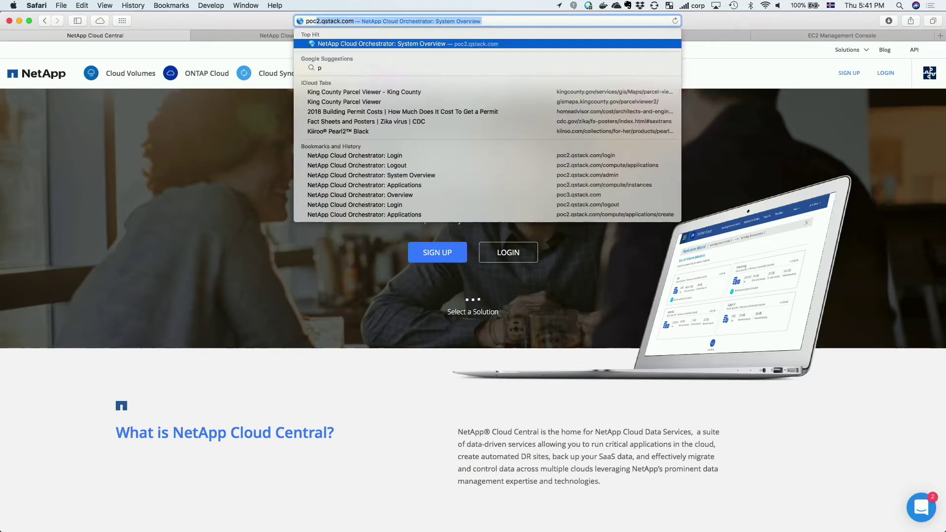
key(Return)
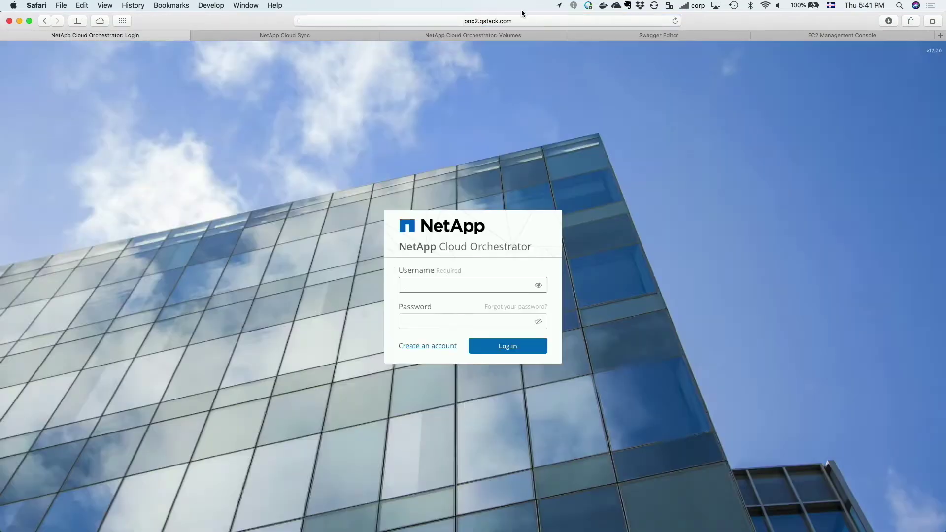
click(470, 303)
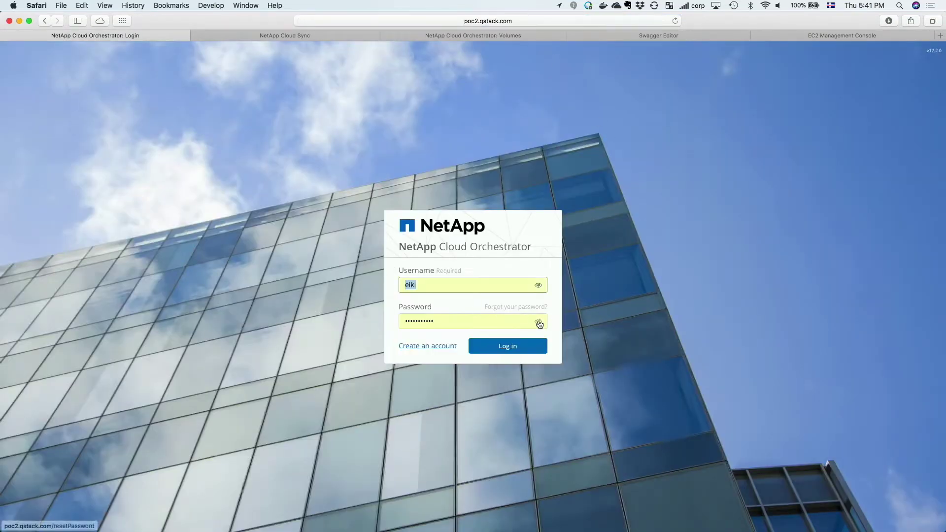
click(524, 348)
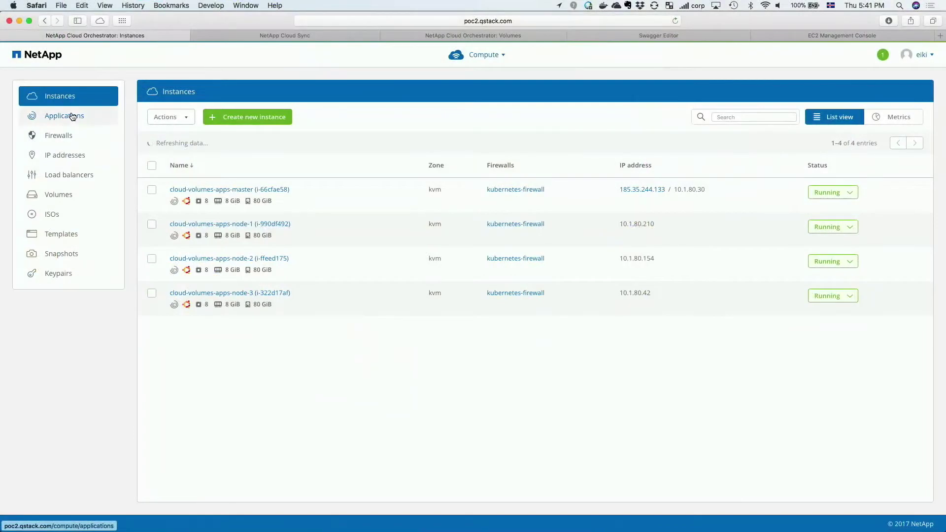
Show the Applications page, where gitlab runs 3 pods with 1 pending
click(72, 116)
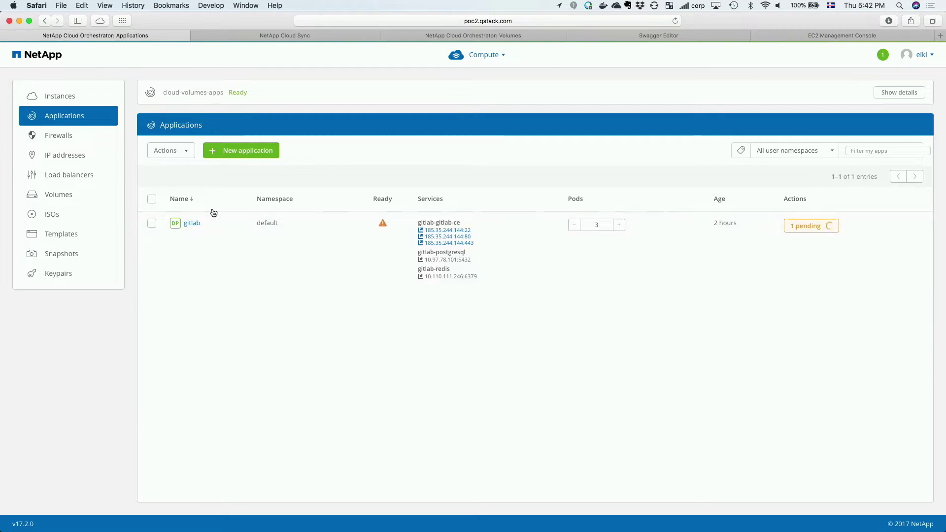
Open the gitlab application's details and scroll through its pod table
click(194, 223)
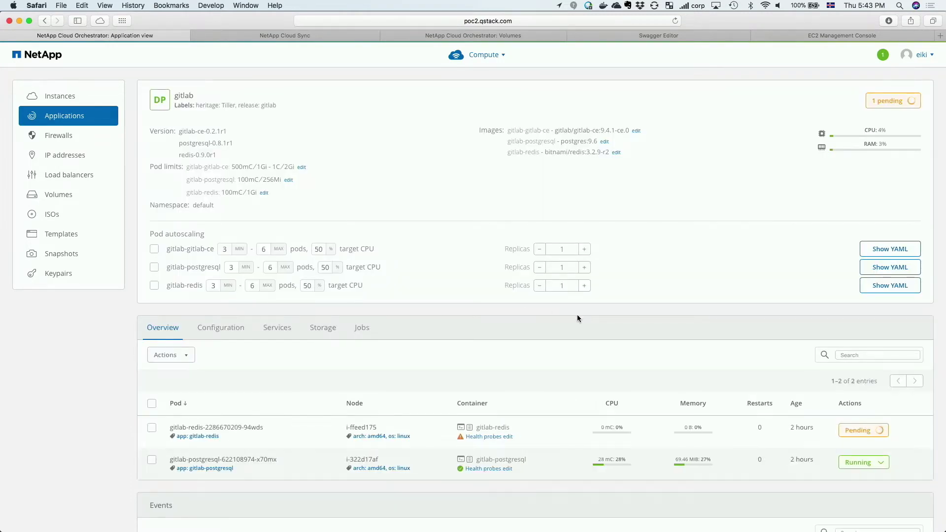
scroll(577, 317, down, 2)
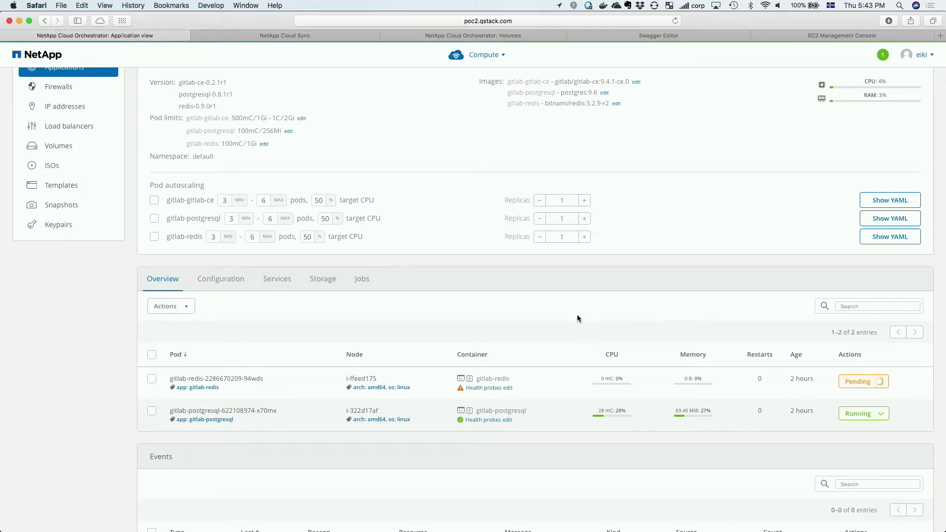
scroll(577, 318, up, 2)
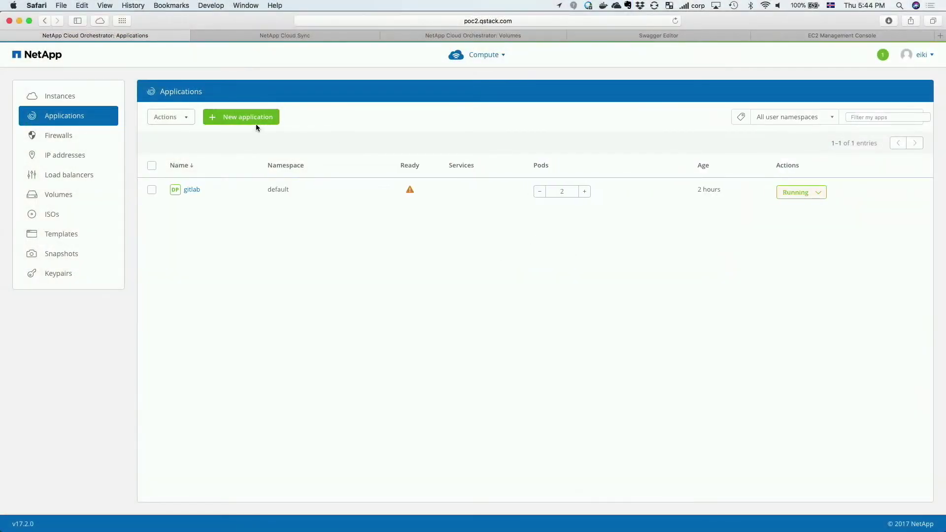
Start a new application and browse the dask-distributed ver.2.0.2 chart details
click(255, 121)
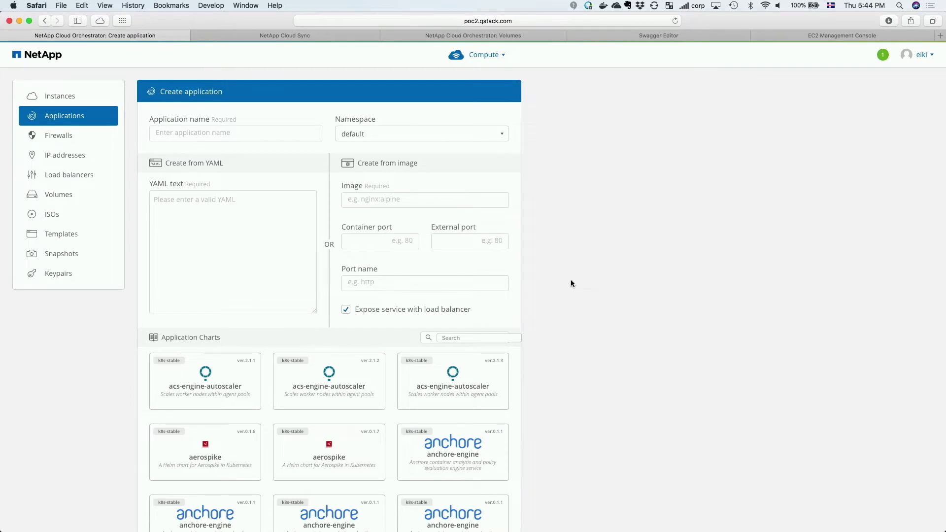
scroll(570, 283, down, 1)
scroll(571, 283, up, 1)
text(dask)
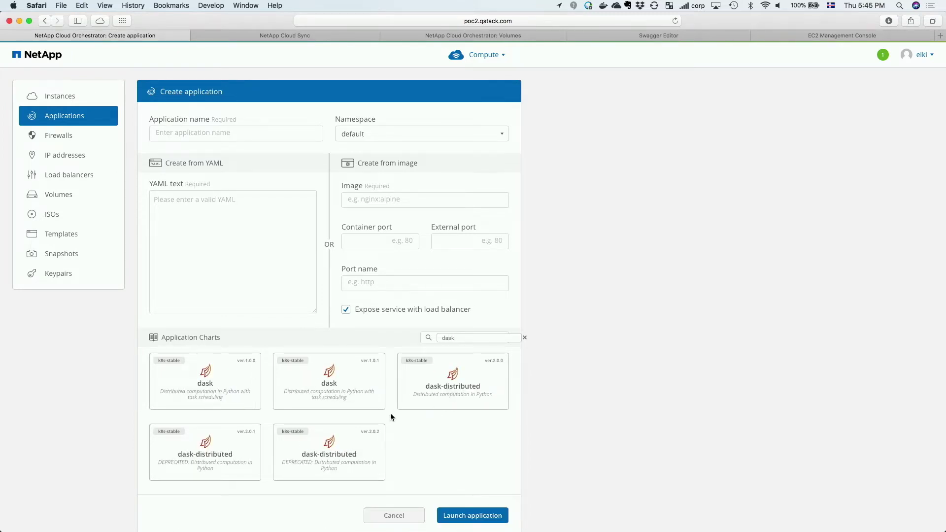
click(333, 449)
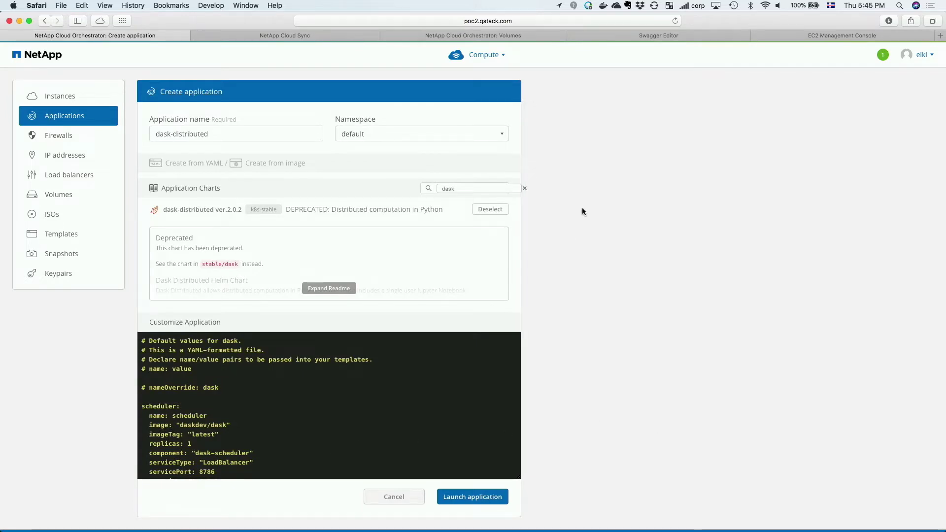
scroll(590, 360, down, 2)
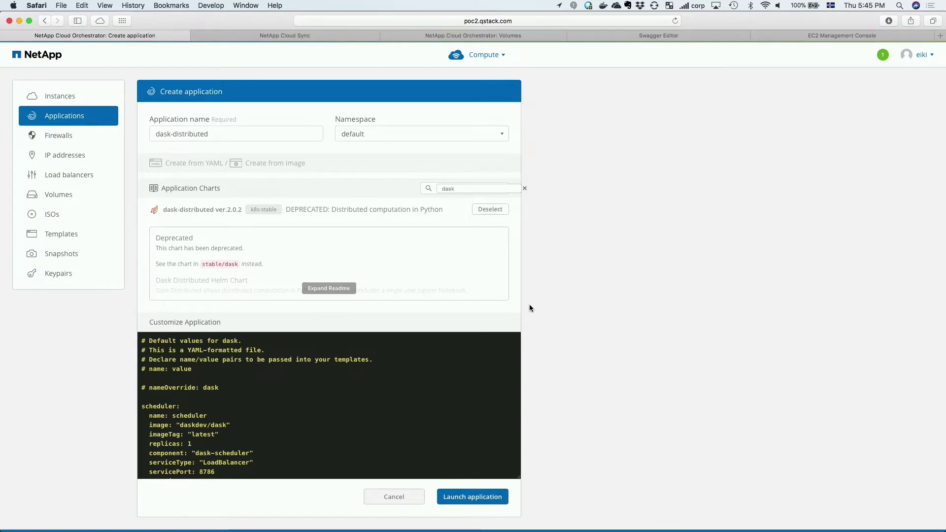
scroll(417, 398, down, 4)
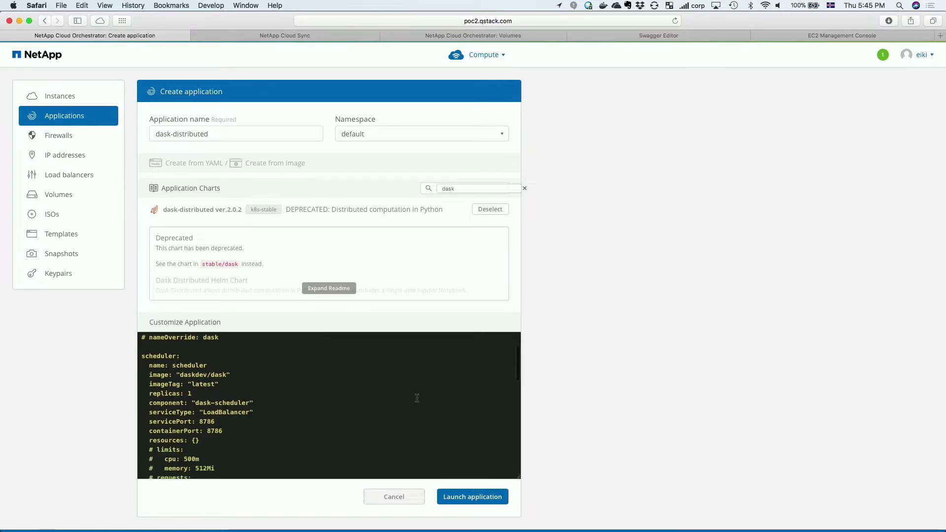
scroll(417, 398, down, 5)
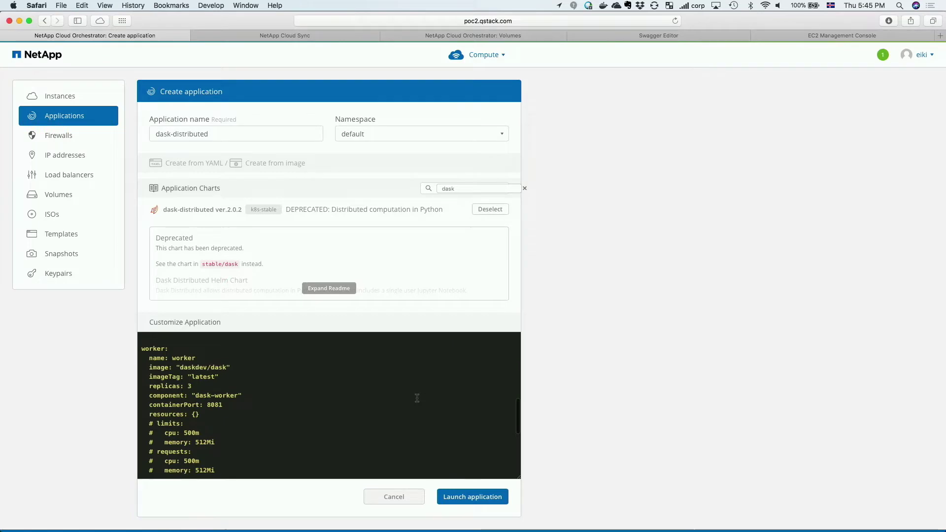
scroll(242, 422, down, 7)
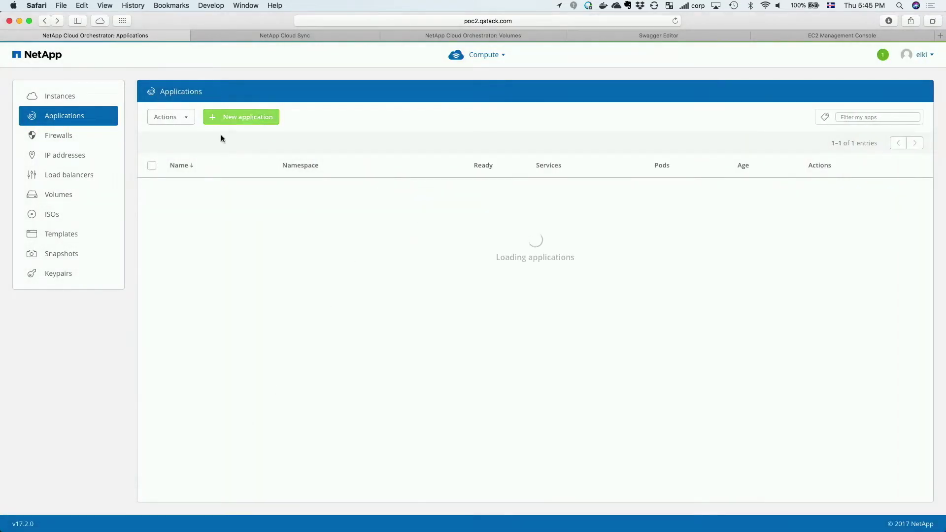
Restart the new-application form, search 'dask', select dask-distributed ver.2.0.2 and launch it
click(248, 120)
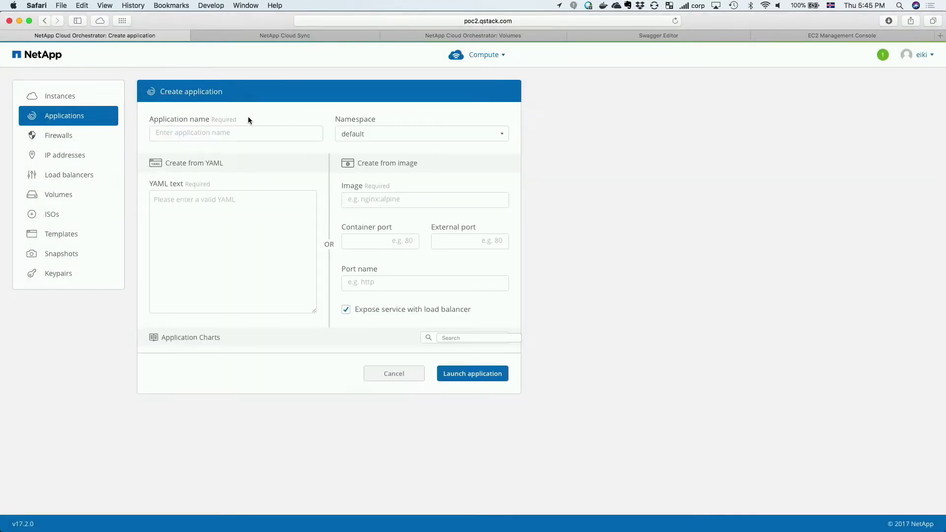
click(98, 121)
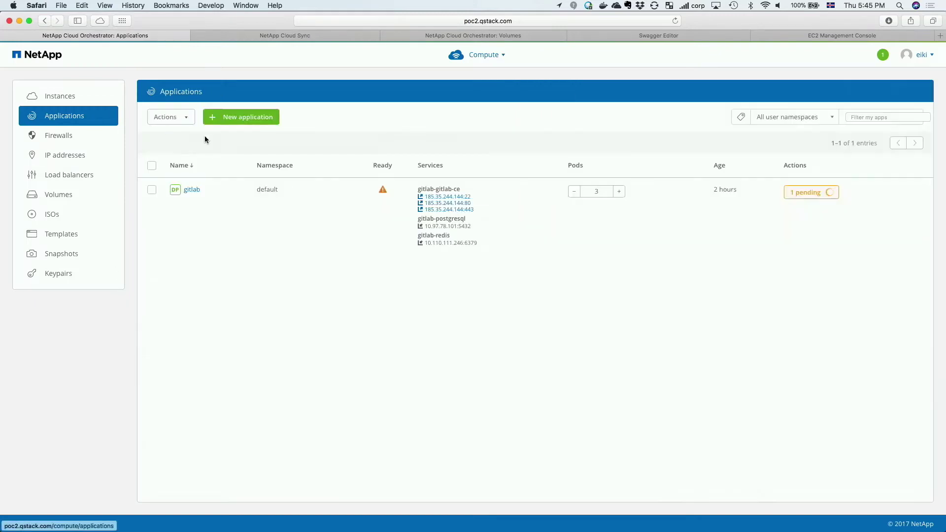
click(249, 121)
click(481, 337)
text(dask)
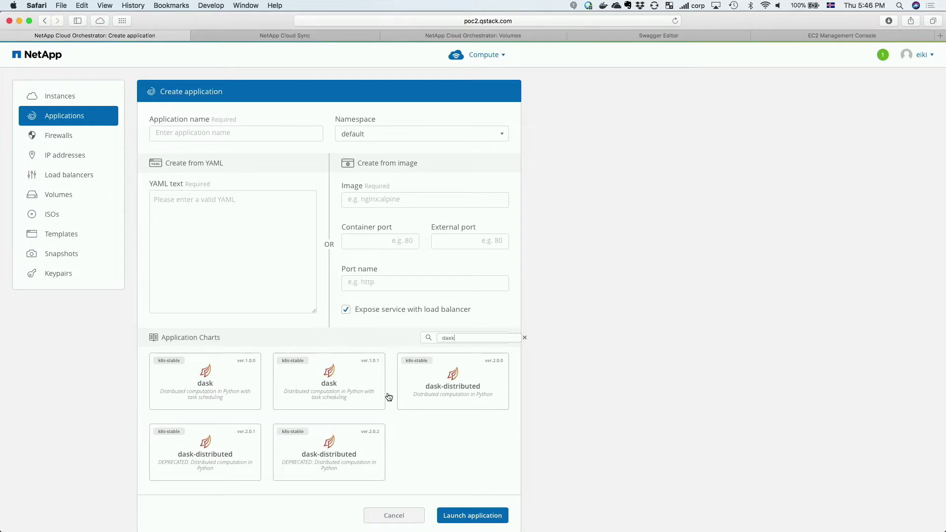
click(336, 469)
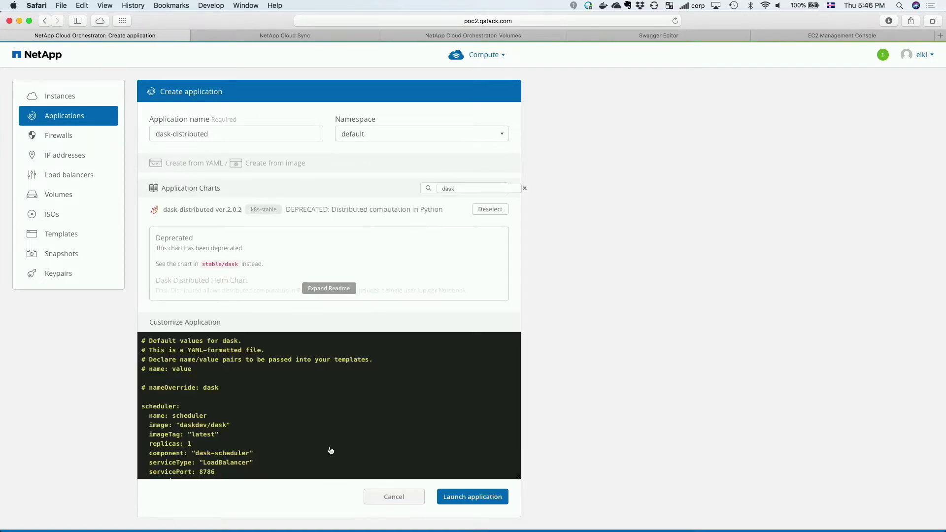
click(480, 498)
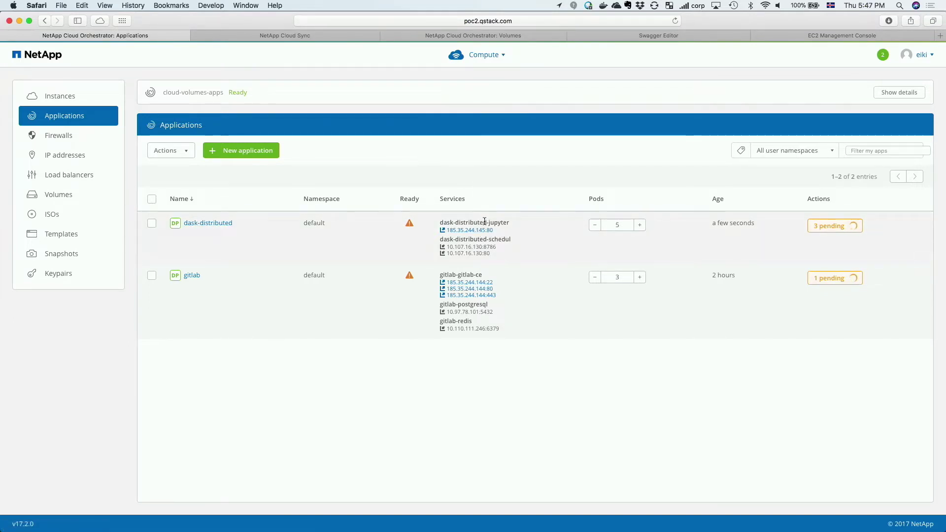
Highlight the dask service names and external addresses, then open dask-distributed's details
drag(438, 222, 517, 251)
click(512, 254)
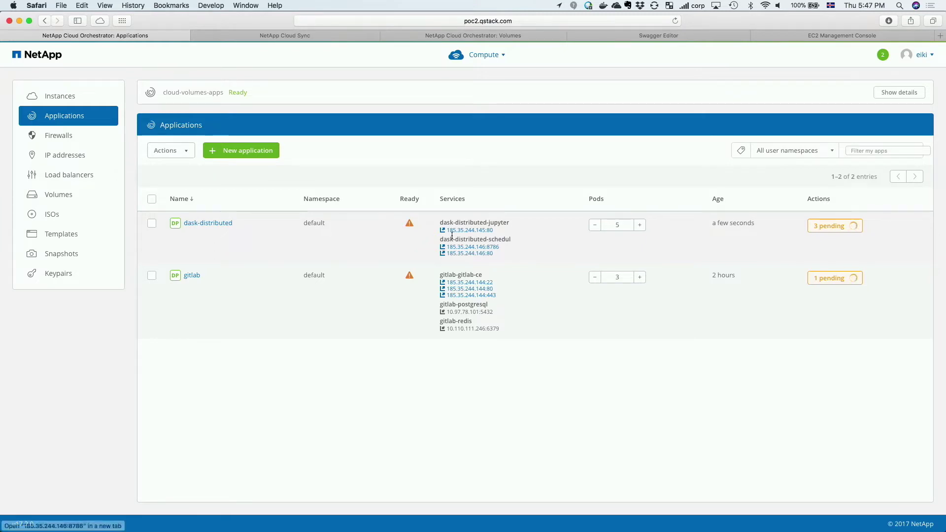
click(210, 223)
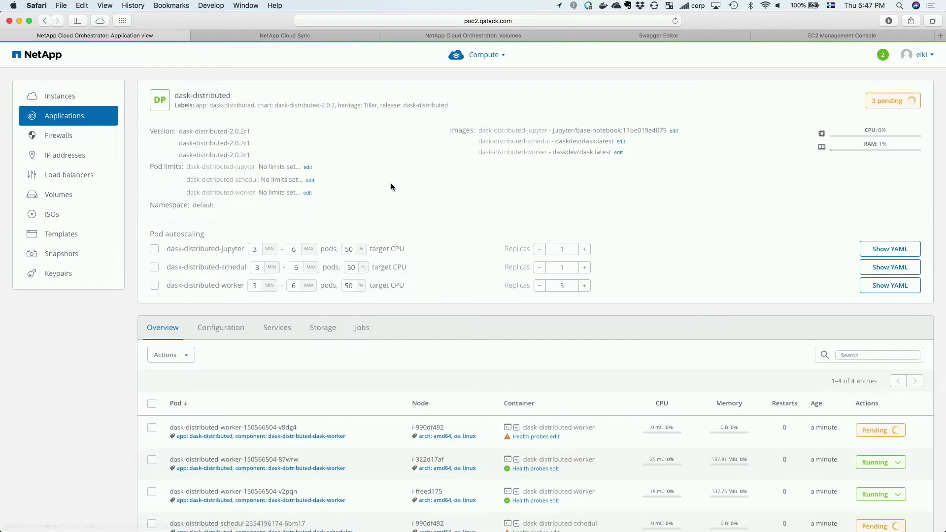
View a dask-distributed worker pod's log, then open and close its live console
scroll(500, 279, down, 3)
scroll(503, 282, down, 1)
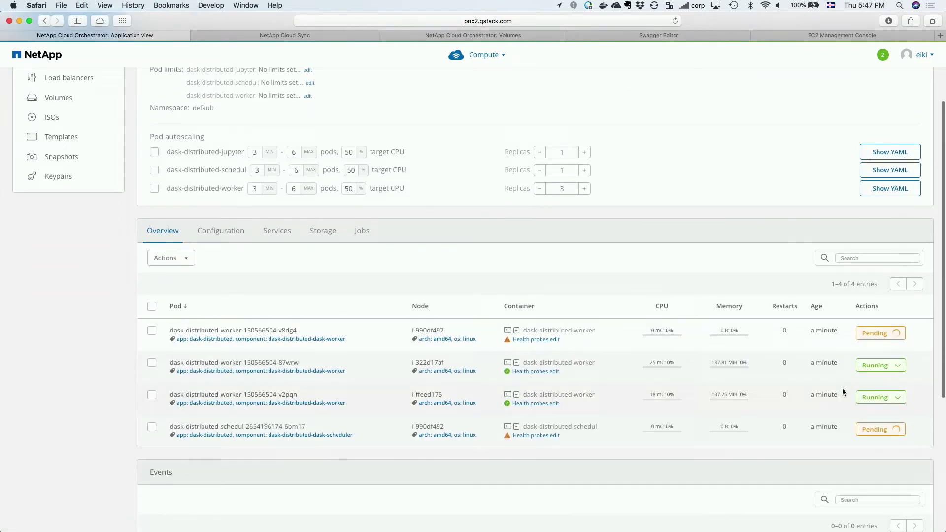
mouse_move(826, 364)
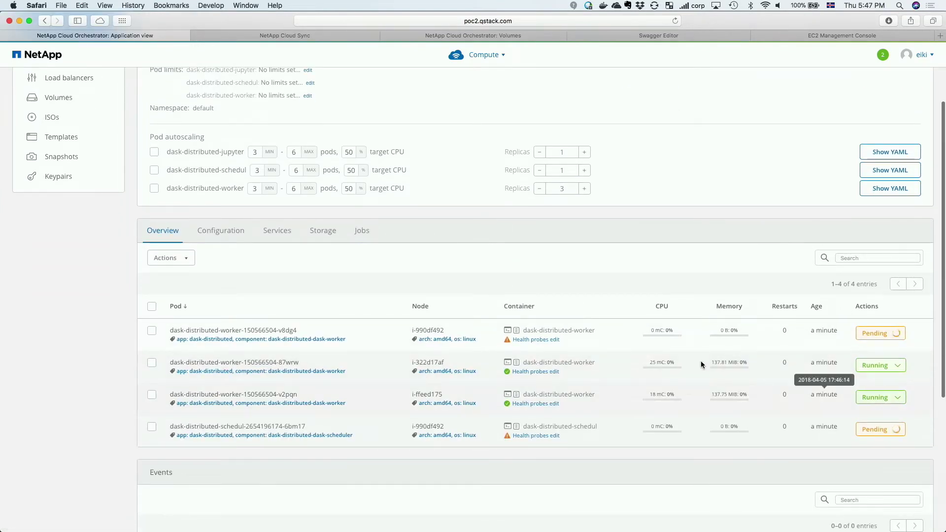
click(520, 364)
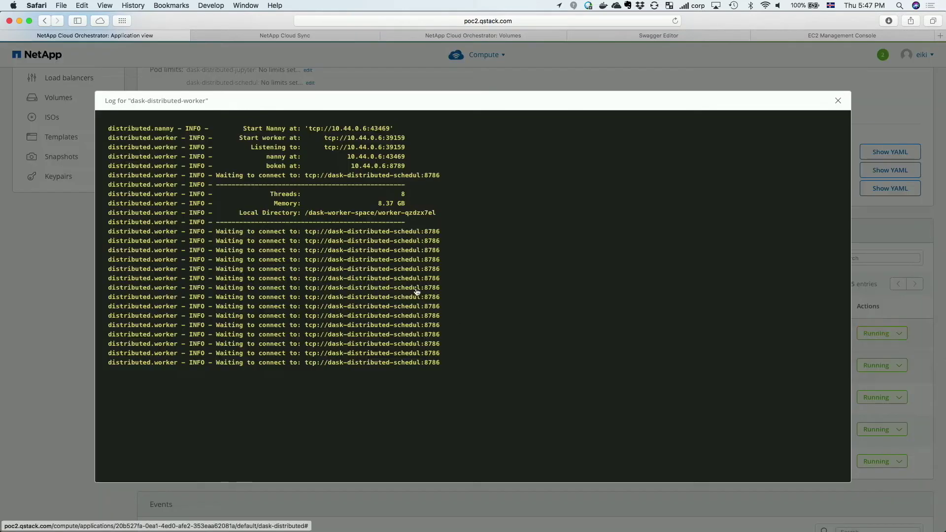
click(838, 101)
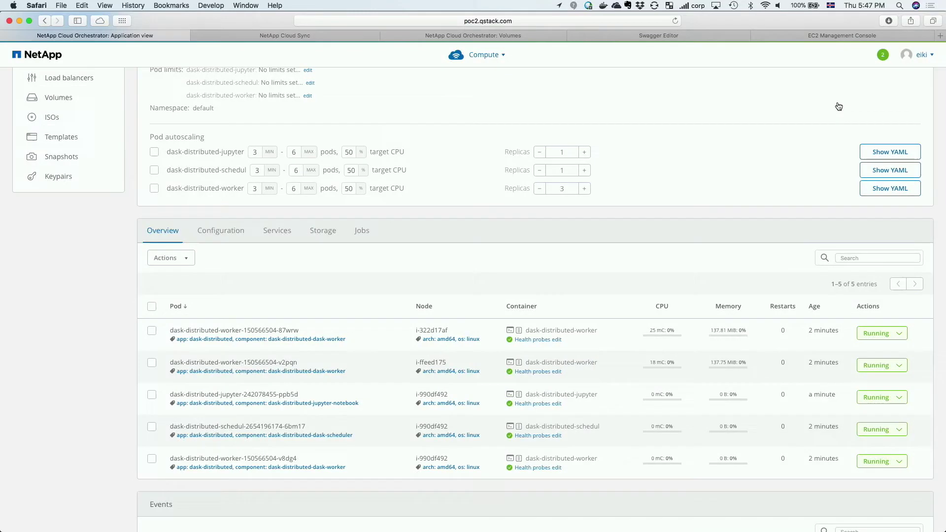
click(510, 365)
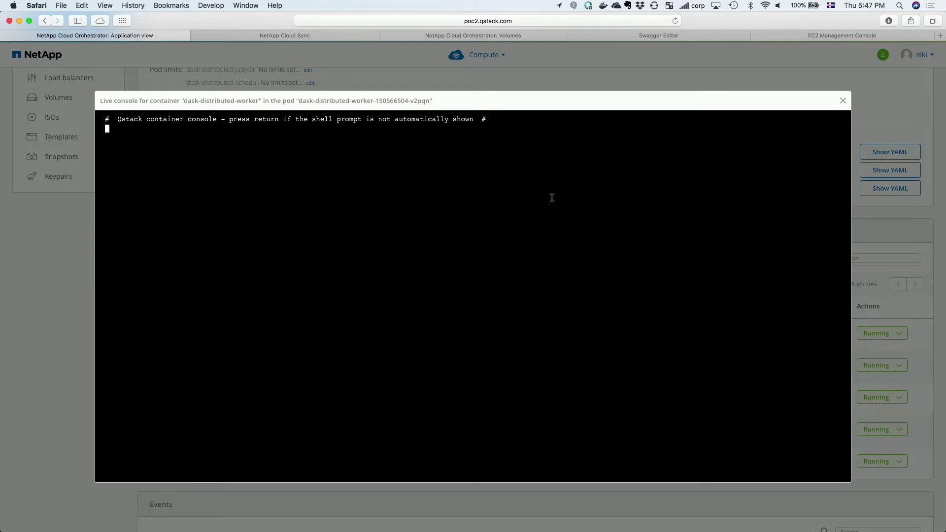
click(842, 101)
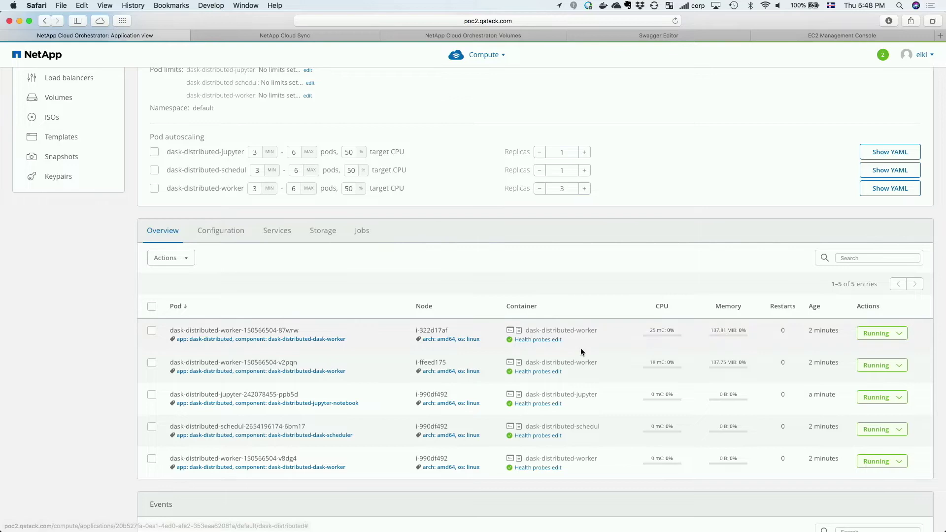
From the Services list, open the jupyter external IP 185.35.244.145:80 in a new tab
scroll(580, 348, up, 3)
scroll(581, 348, down, 4)
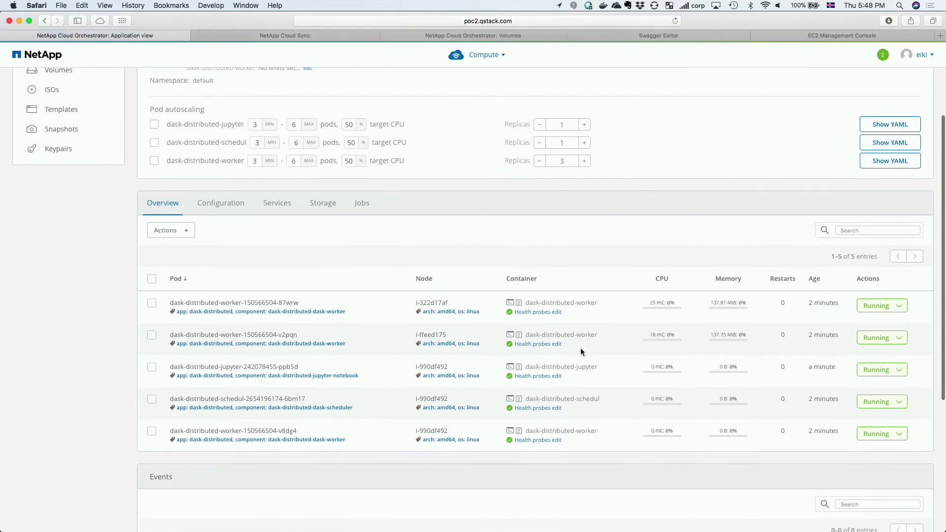
scroll(581, 347, up, 2)
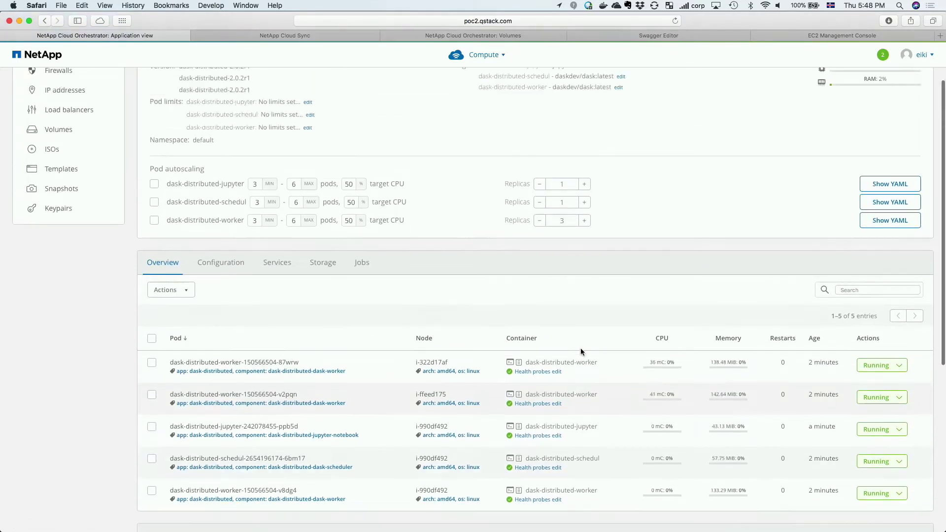
scroll(580, 348, up, 2)
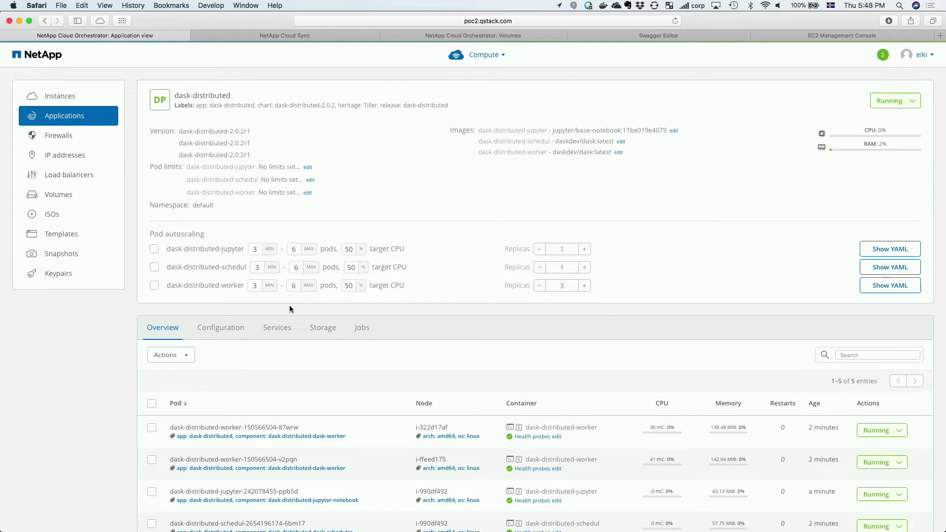
click(277, 327)
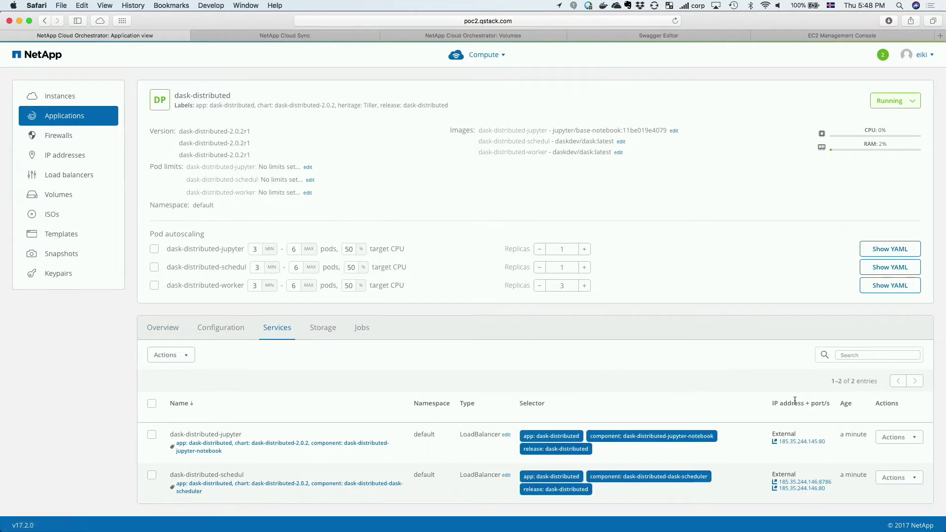
click(811, 442)
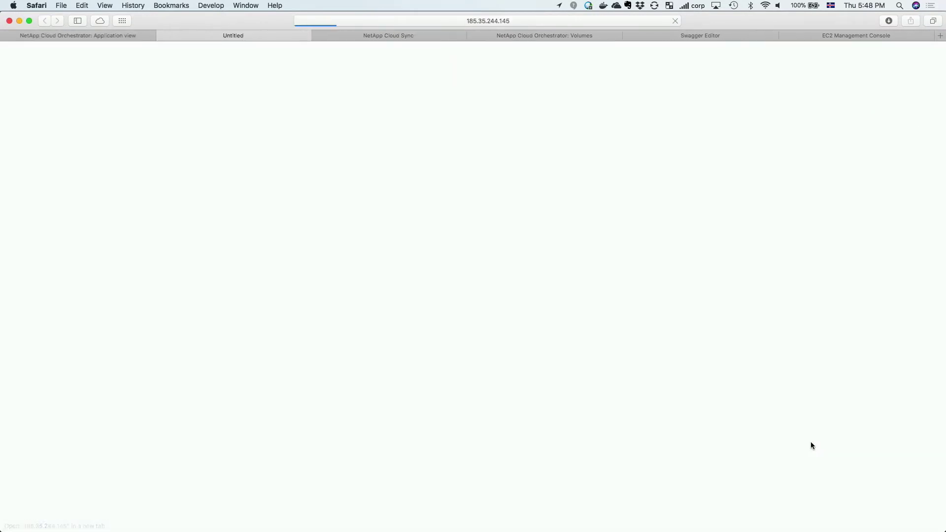